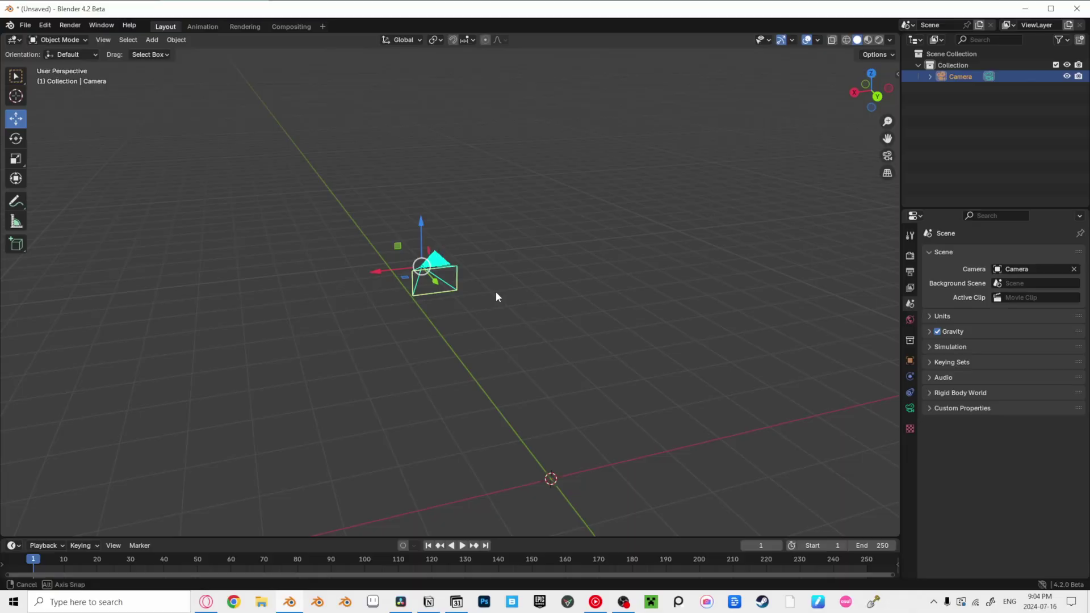
# Spin the camera around the global Z axis as a whip pan and play it from frame 1
pyautogui.moveTo(495, 297); pyautogui.dragTo(554, 287, button='middle')
pyautogui.press('r')
pyautogui.press('z')
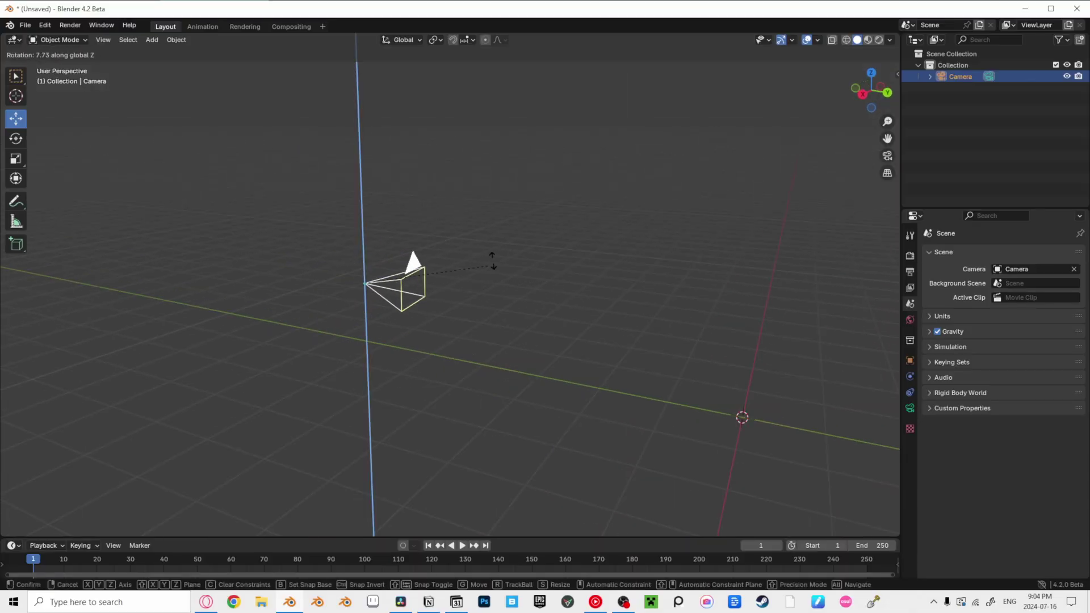
pyautogui.moveTo(451, 366); pyautogui.dragTo(369, 397, button='middle')
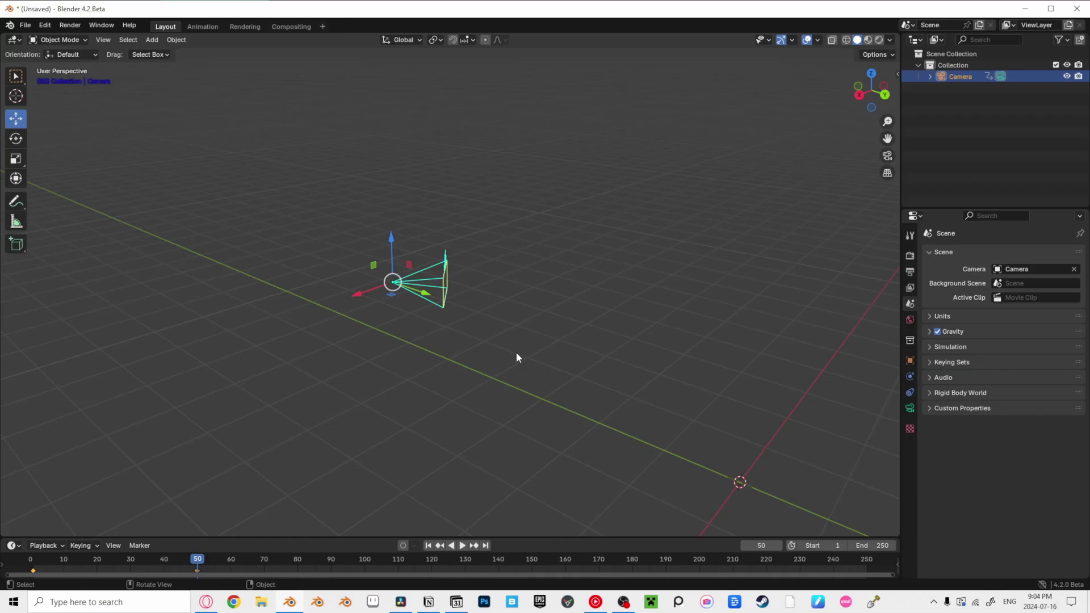
pyautogui.hotkey('shift', 'Left')
pyautogui.press('space')
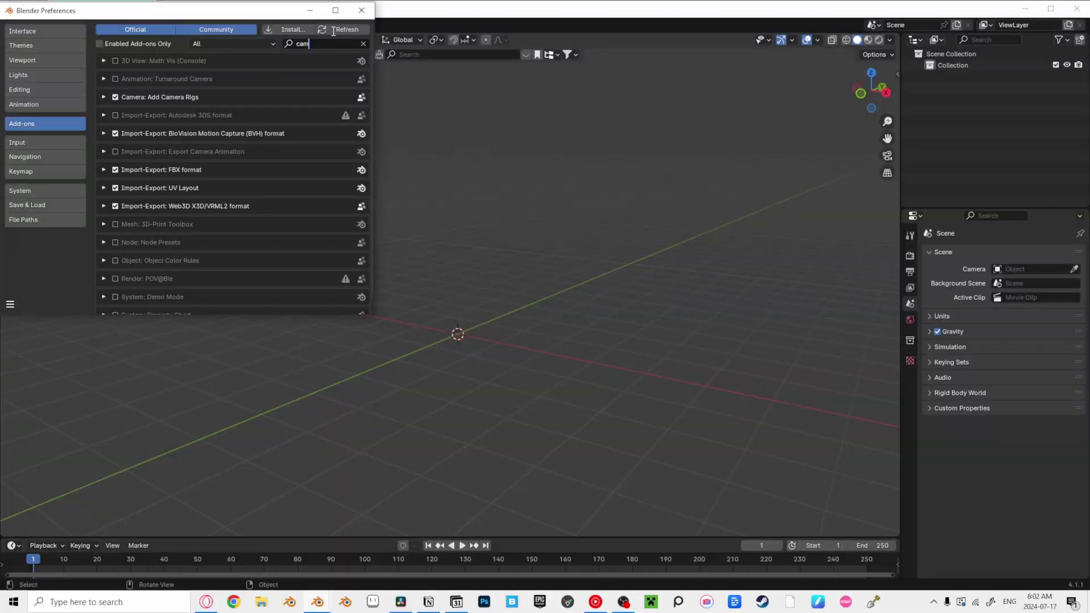
# Enable the Camera: Add Camera Rigs add-on found by searching 'camer', then add a Dolly Camera Rig
pyautogui.write('camer')
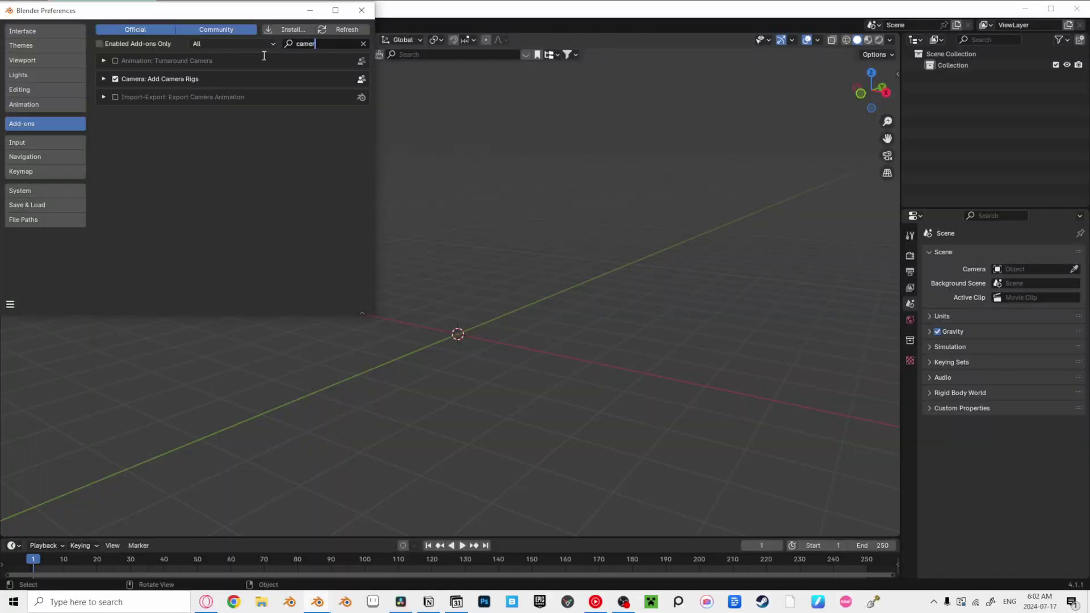
pyautogui.click(116, 79)
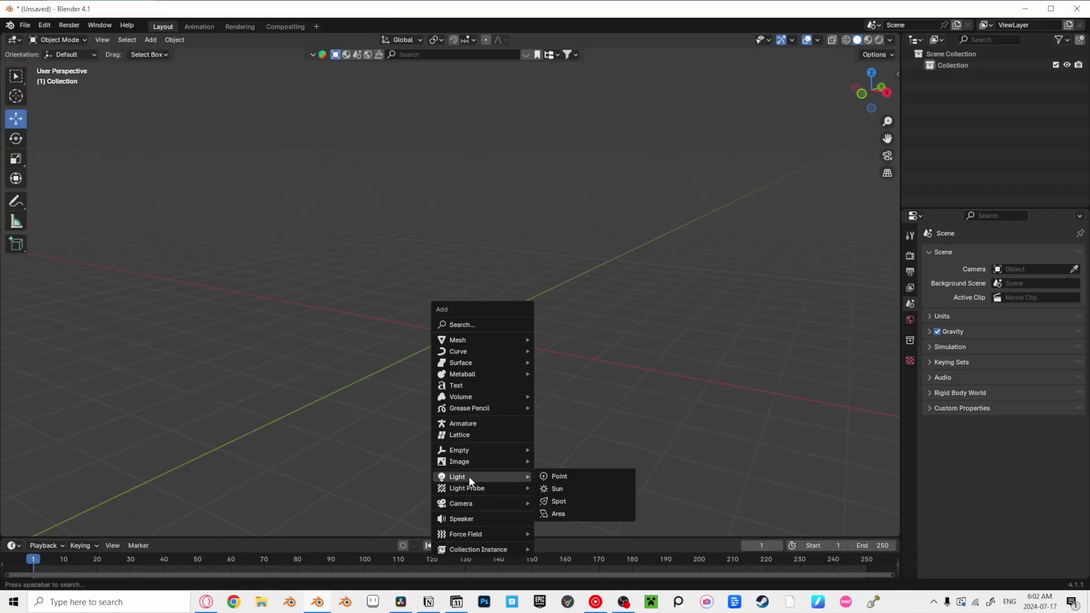
pyautogui.moveTo(463, 506)
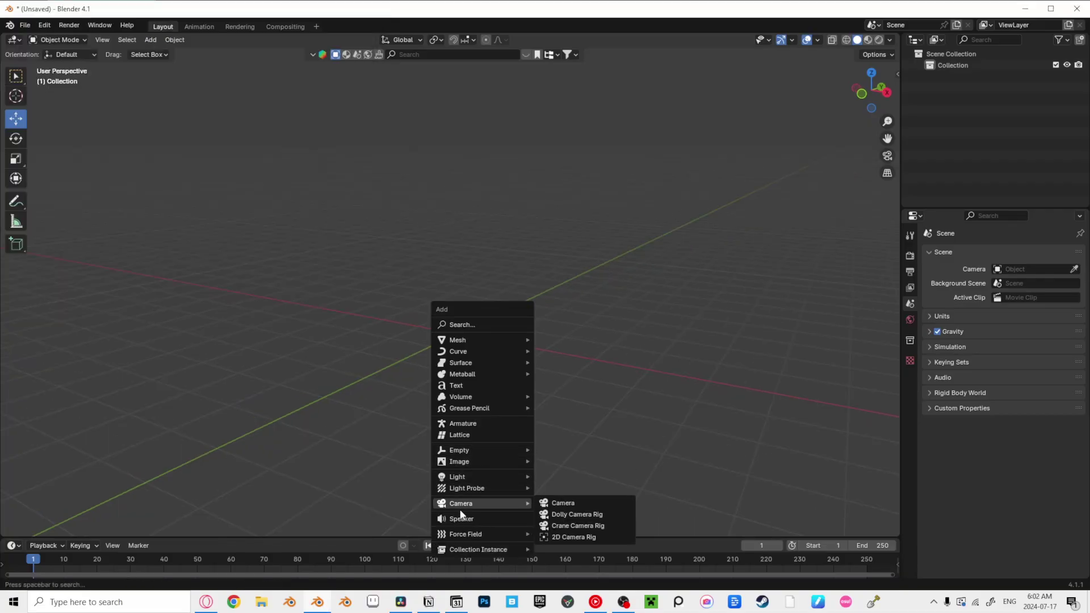
pyautogui.click(609, 515)
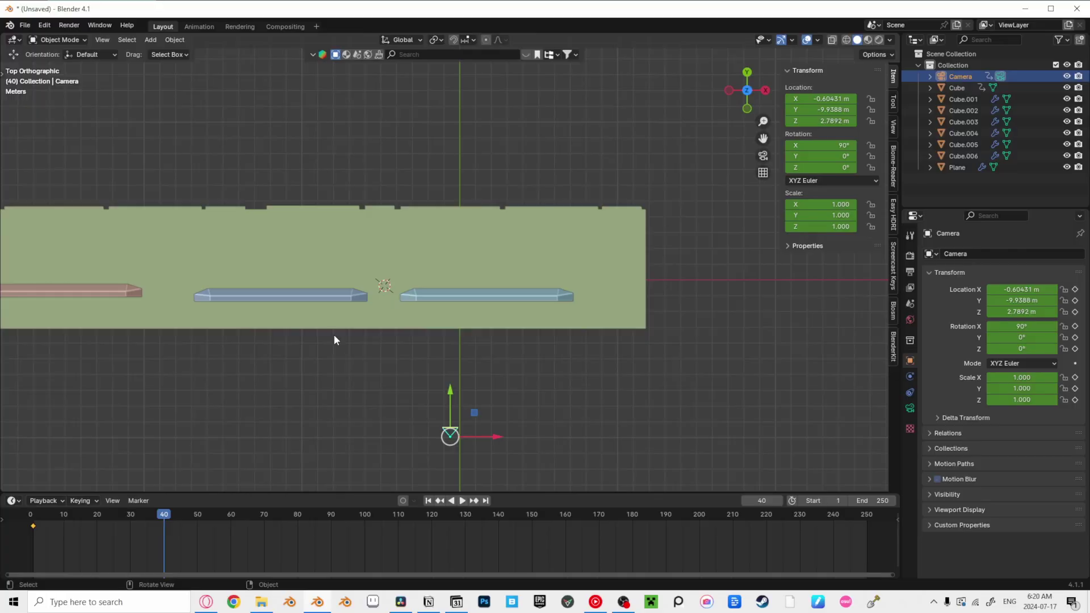
# Slide the camera to its new position along the wall and keyframe it at frame 40
pyautogui.scroll(-2, 334, 335)
pyautogui.press('g')
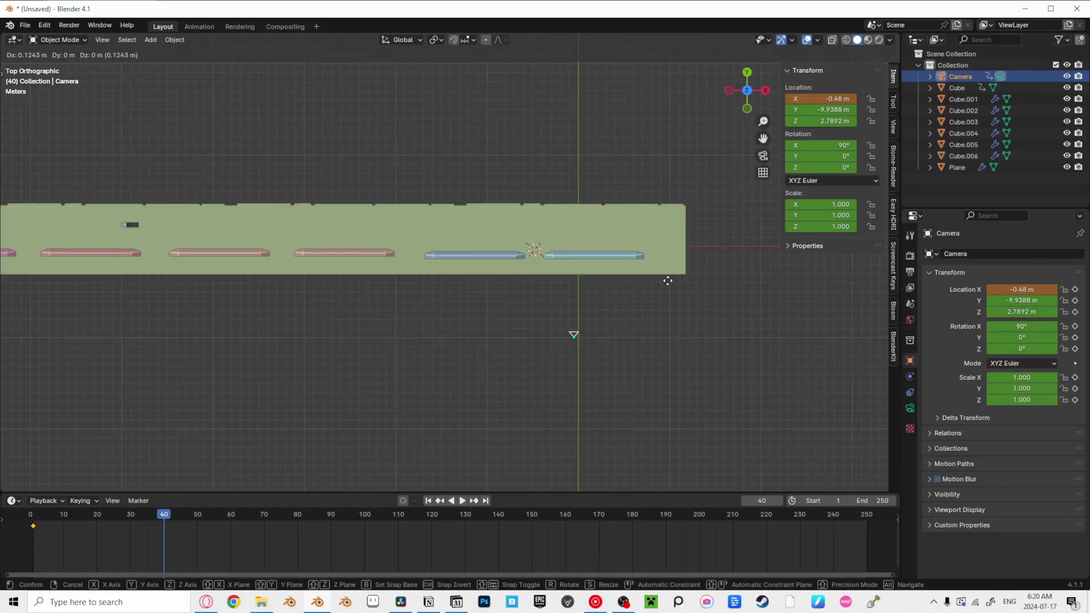
pyautogui.click(229, 274)
pyautogui.press('i')
# Look through the camera, show its lens settings, and play the tracking shot from frame 1
pyautogui.moveTo(229, 274); pyautogui.dragTo(481, 264, button='middle')
pyautogui.press('KP_0')
pyautogui.hotkey('shift', 'Left')
pyautogui.click(910, 408)
pyautogui.press('space')
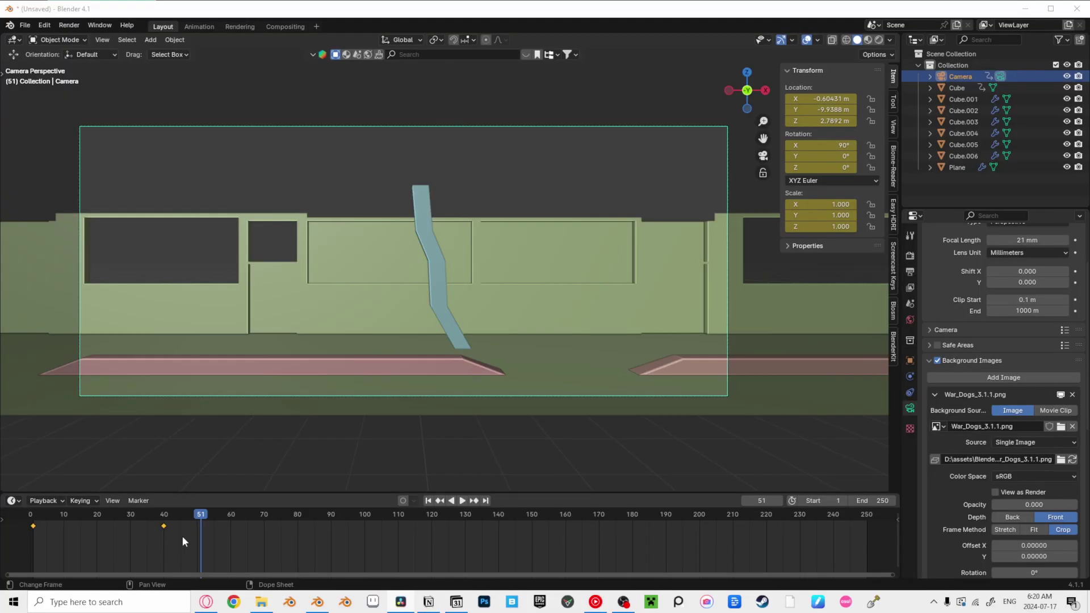
pyautogui.moveTo(182, 536); pyautogui.dragTo(28, 515)
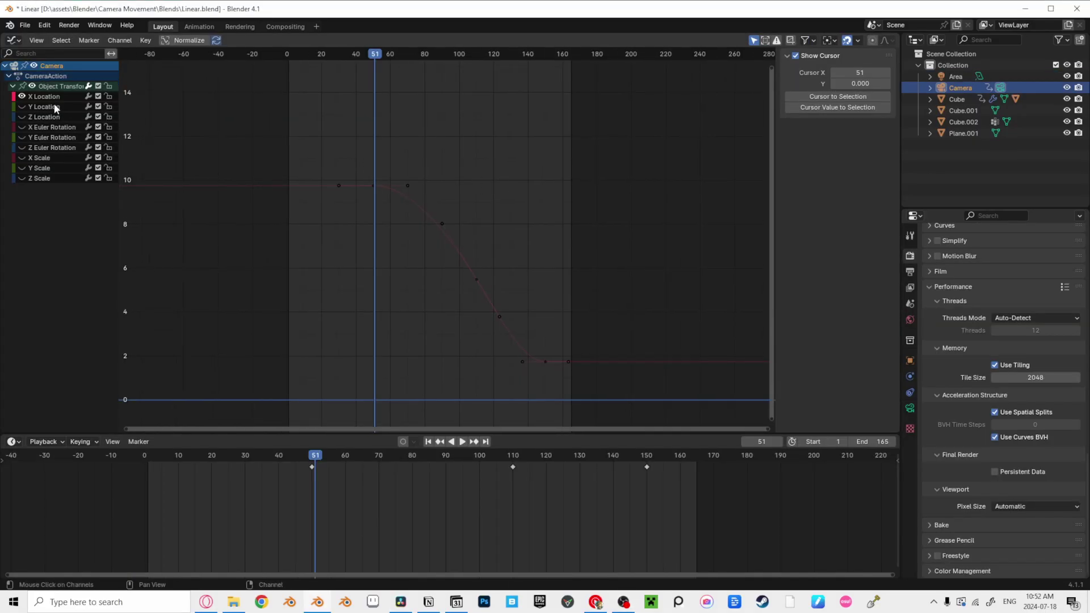
# Inspect the X Location curve and split the viewport vertically, making the right half a Graph Editor
pyautogui.click(53, 98)
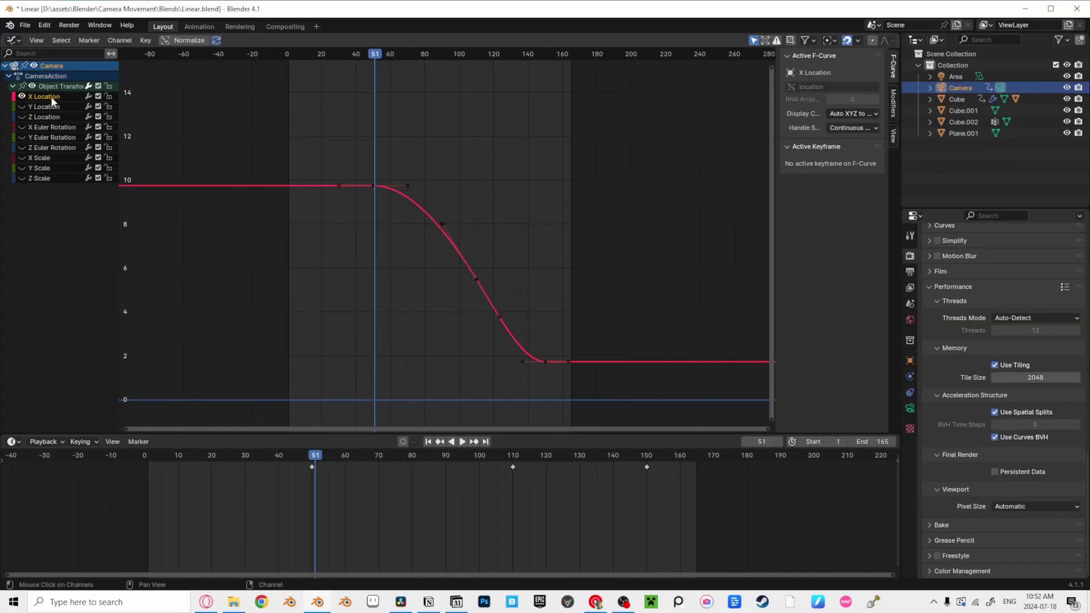
pyautogui.keyDown('ctrl'); pyautogui.moveTo(438, 153); pyautogui.dragTo(418, 170, button='middle'); pyautogui.keyUp('ctrl')
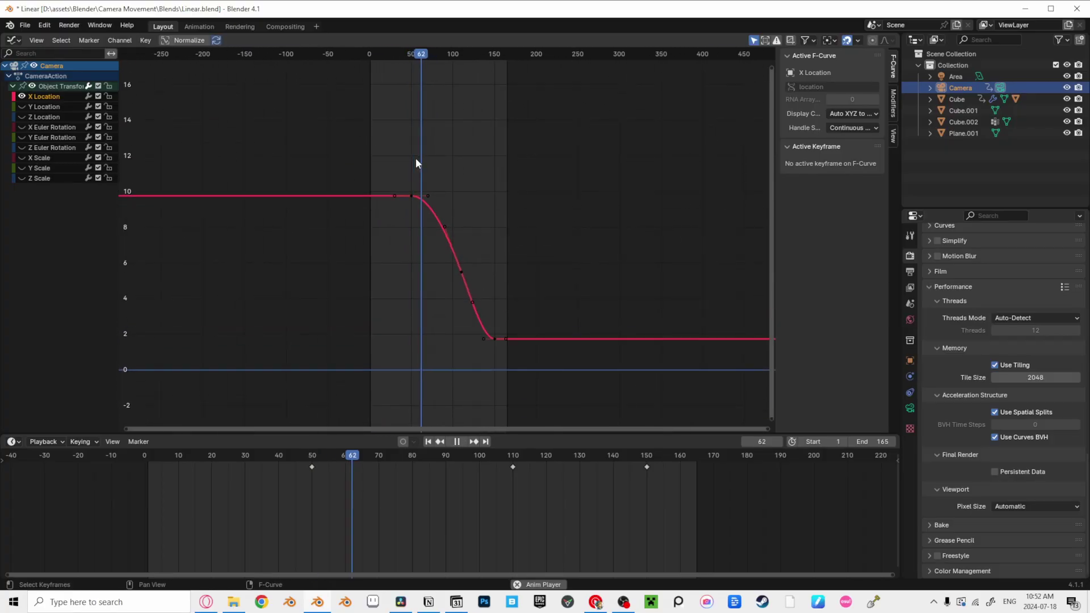
pyautogui.rightClick(533, 492)
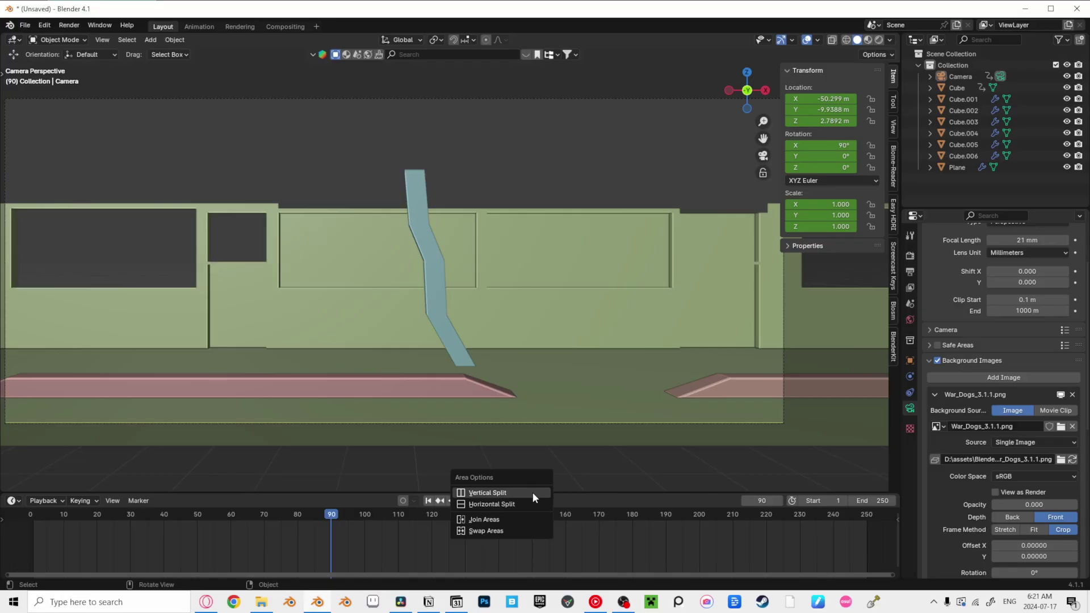
pyautogui.click(533, 492)
pyautogui.click(549, 462)
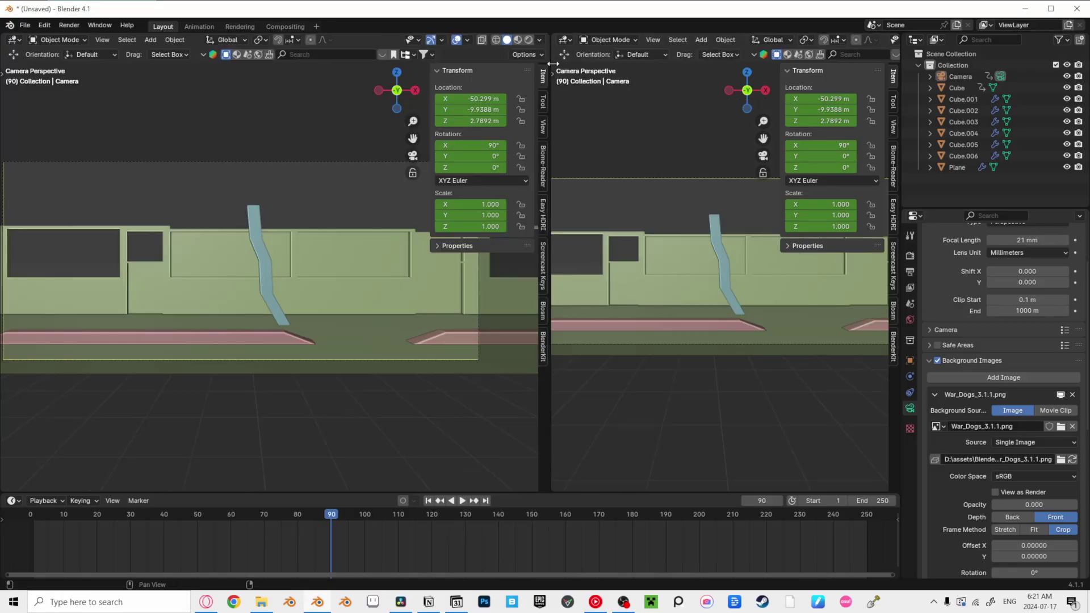
pyautogui.click(566, 40)
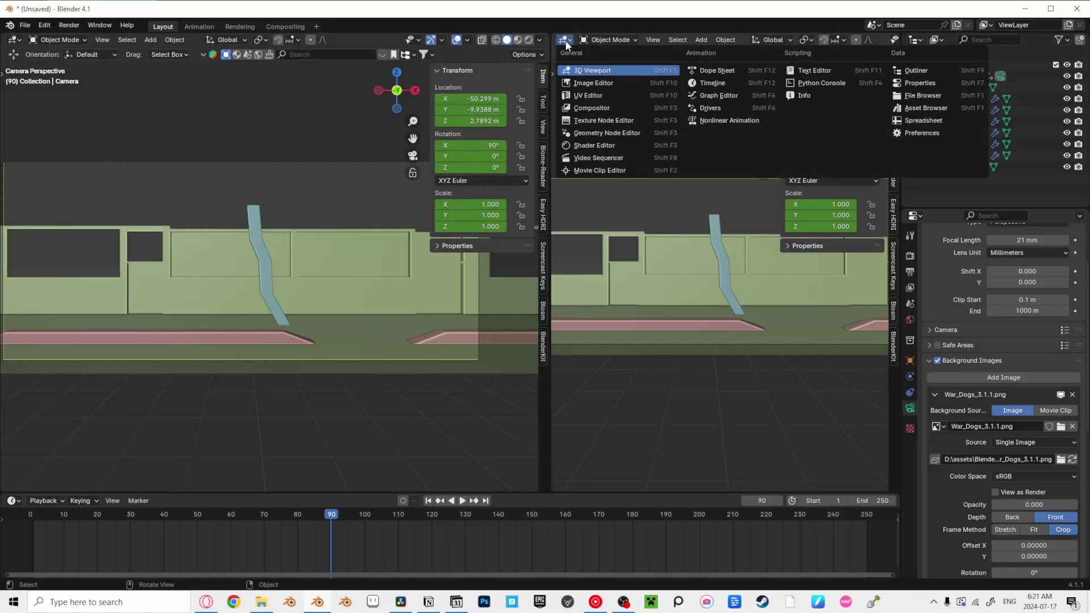
pyautogui.click(689, 96)
# Set the camera keyframes to Linear interpolation and compare playback against the eased version
pyautogui.press('t')
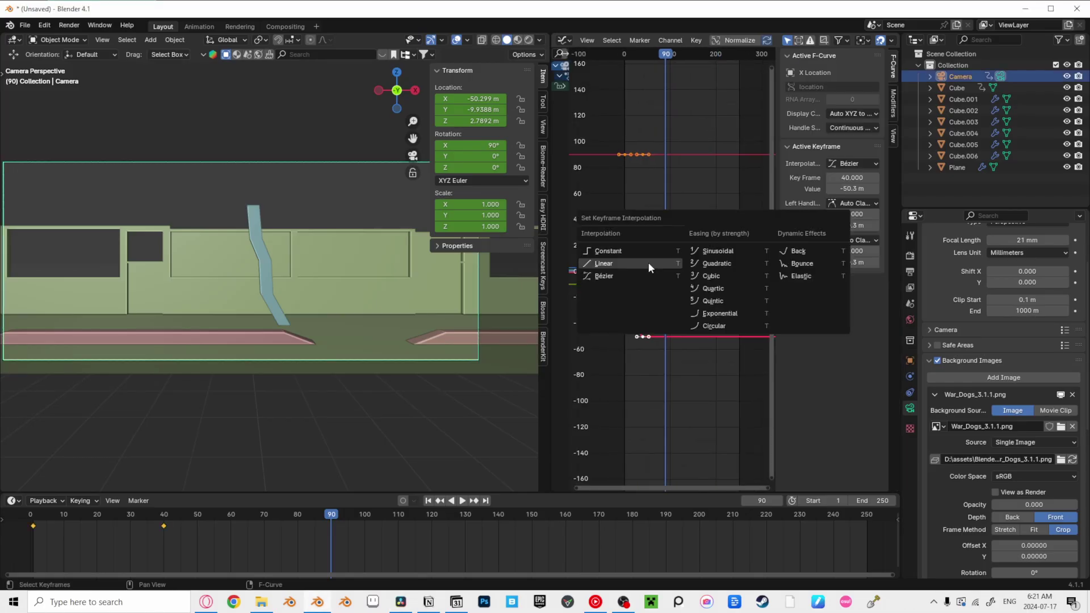
pyautogui.click(648, 263)
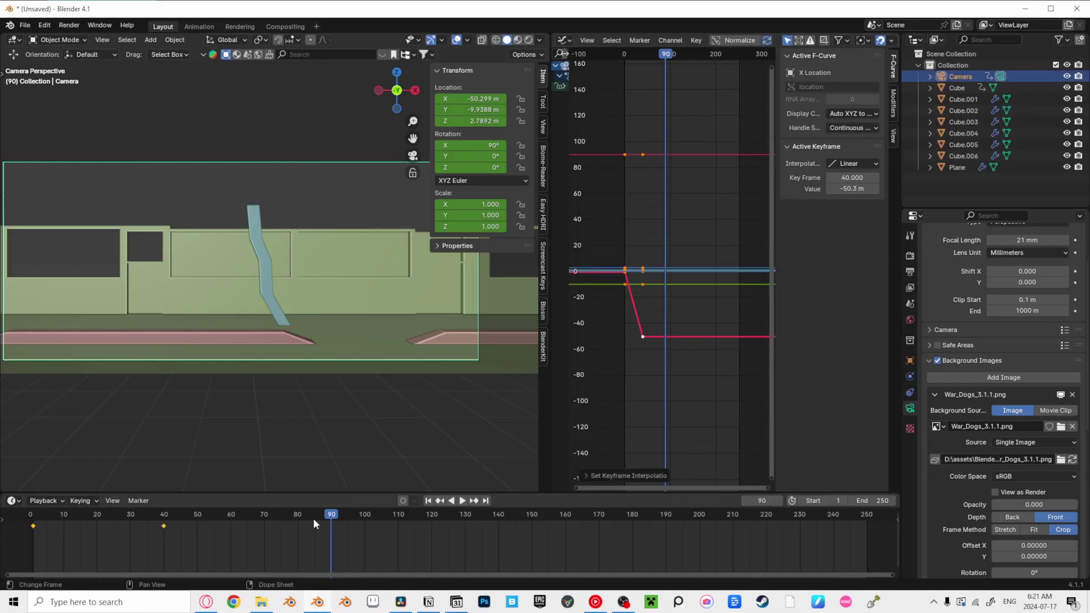
pyautogui.click(110, 527)
pyautogui.press('space')
pyautogui.hotkey('ctrl', 'z')
pyautogui.keyDown('ctrl'); pyautogui.moveTo(688, 279); pyautogui.dragTo(702, 280, button='middle'); pyautogui.keyUp('ctrl')
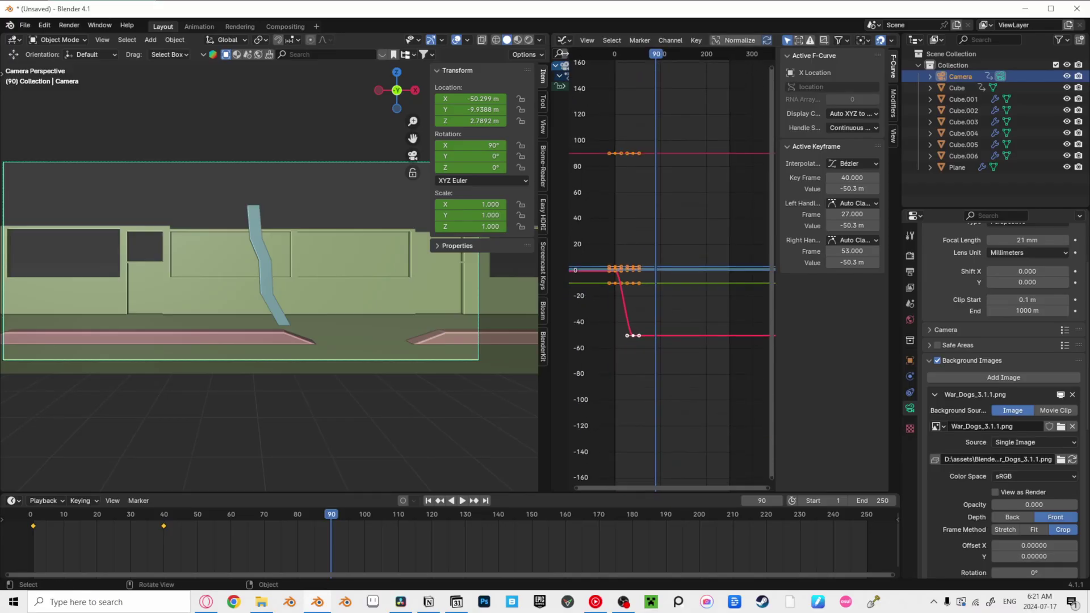
pyautogui.hotkey('ctrl', 'shift', 'z')
pyautogui.click(25, 520)
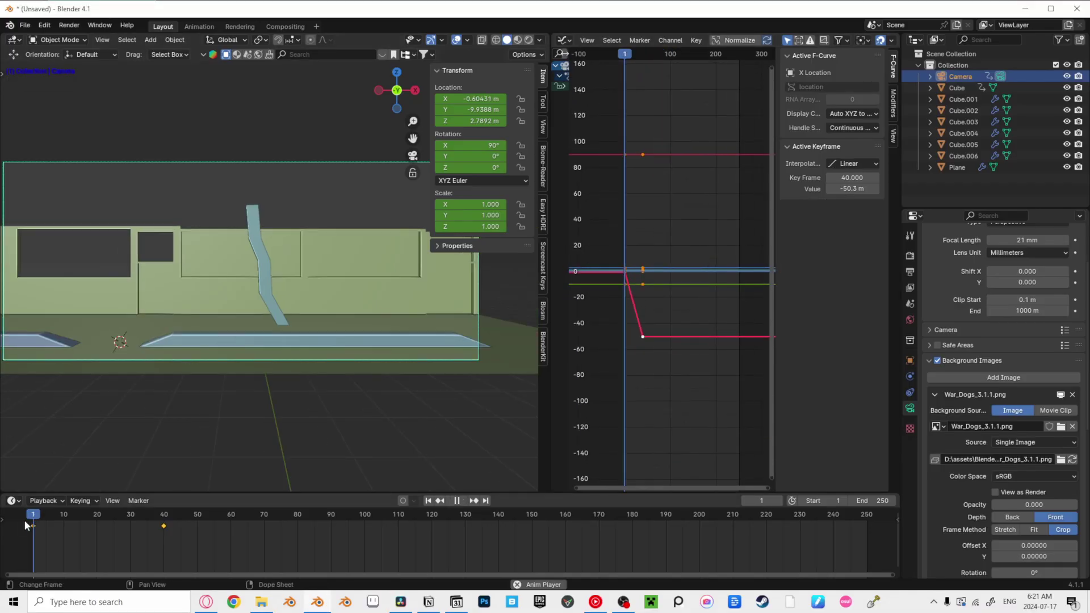
pyautogui.press('space')
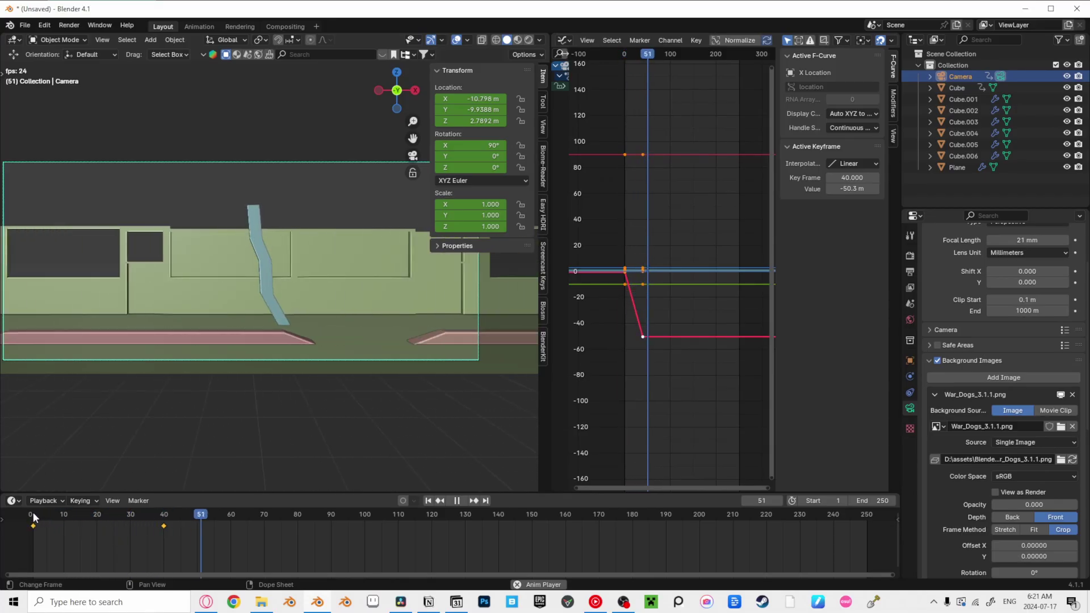
pyautogui.click(32, 512)
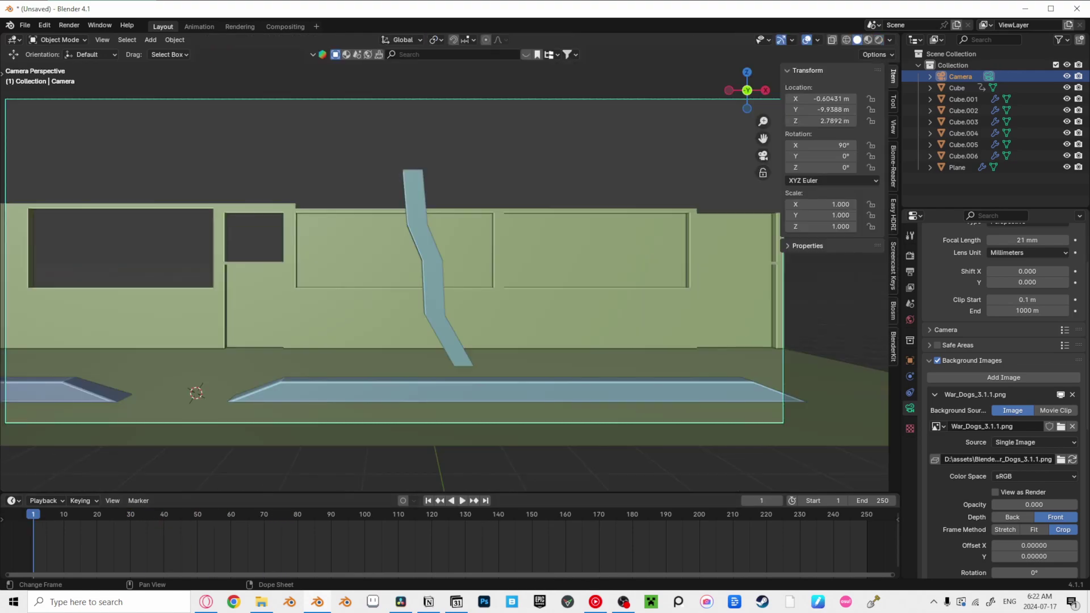
# Parent the camera to the tall slanted Cube with Ctrl+P > Object and play through the camera view
pyautogui.moveTo(149, 336); pyautogui.dragTo(430, 240, button='middle')
pyautogui.keyDown('shift'); pyautogui.click(416, 252); pyautogui.keyUp('shift')
pyautogui.hotkey('ctrl', 'p')
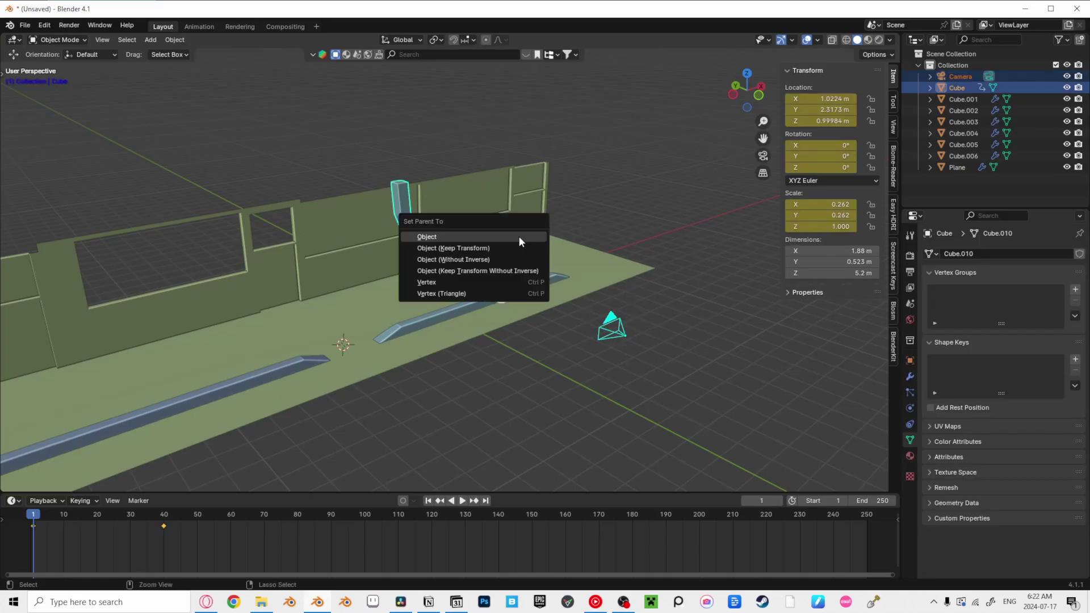
pyautogui.click(519, 236)
pyautogui.press('KP_0')
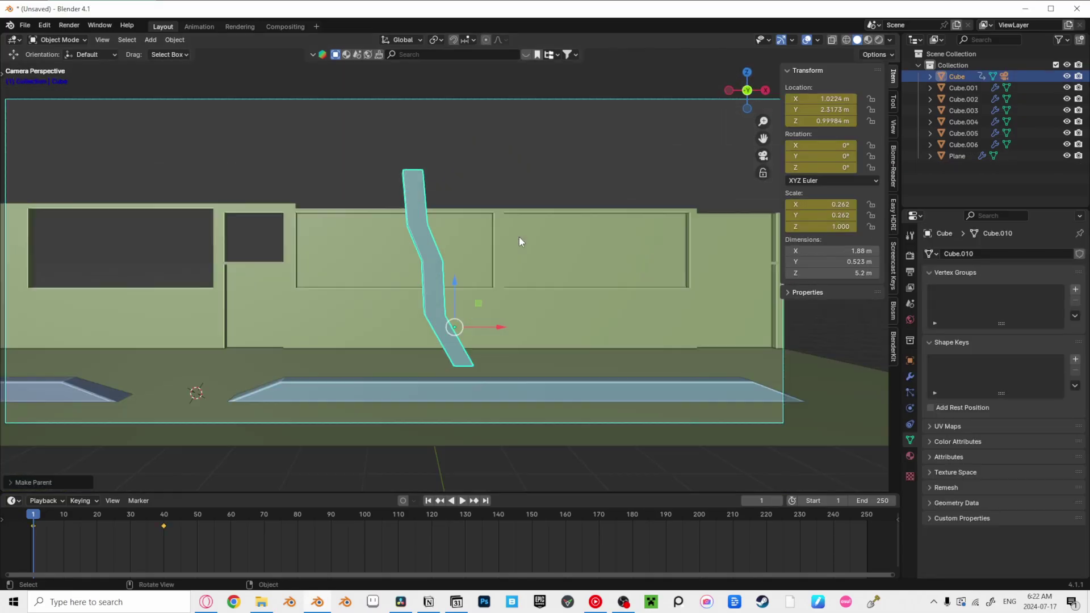
pyautogui.press('space')
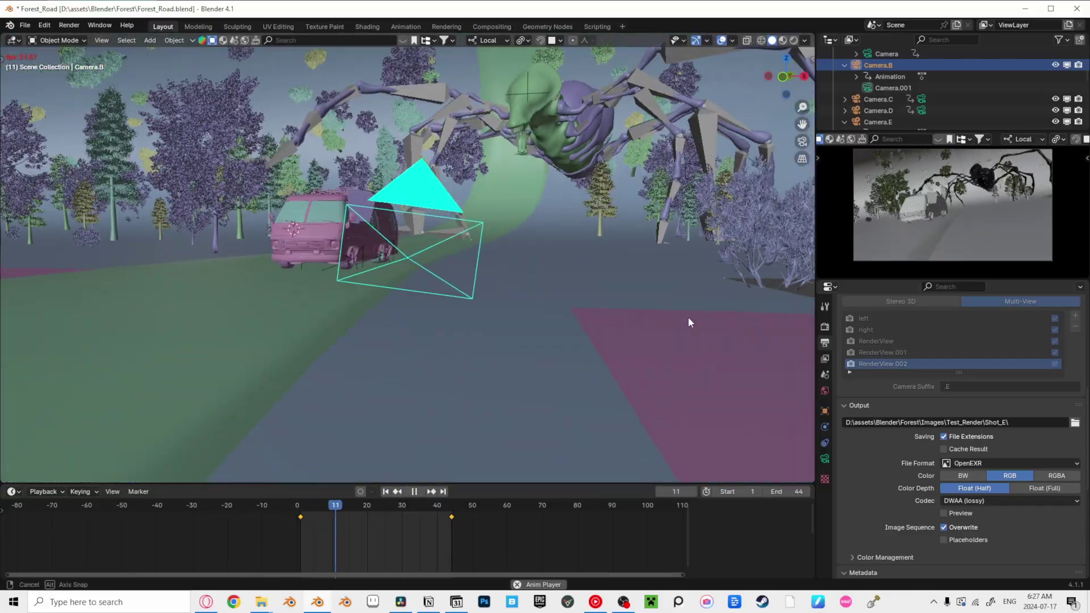
# Orbit around the Forest_Road scene during playback, then view through Camera.B
pyautogui.moveTo(688, 317); pyautogui.dragTo(582, 308, button='middle')
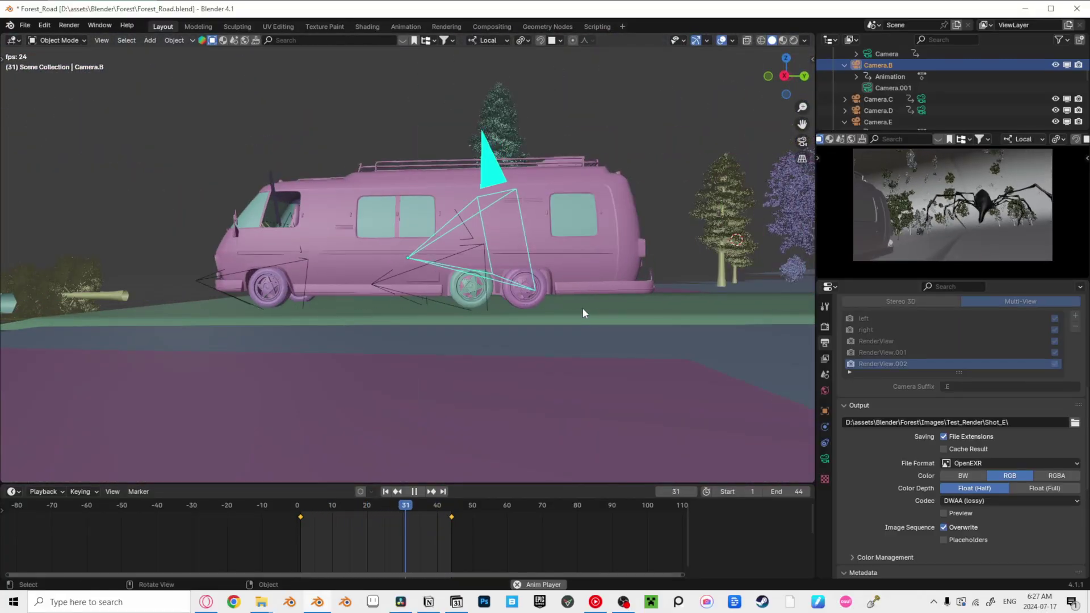
pyautogui.press('KP_0')
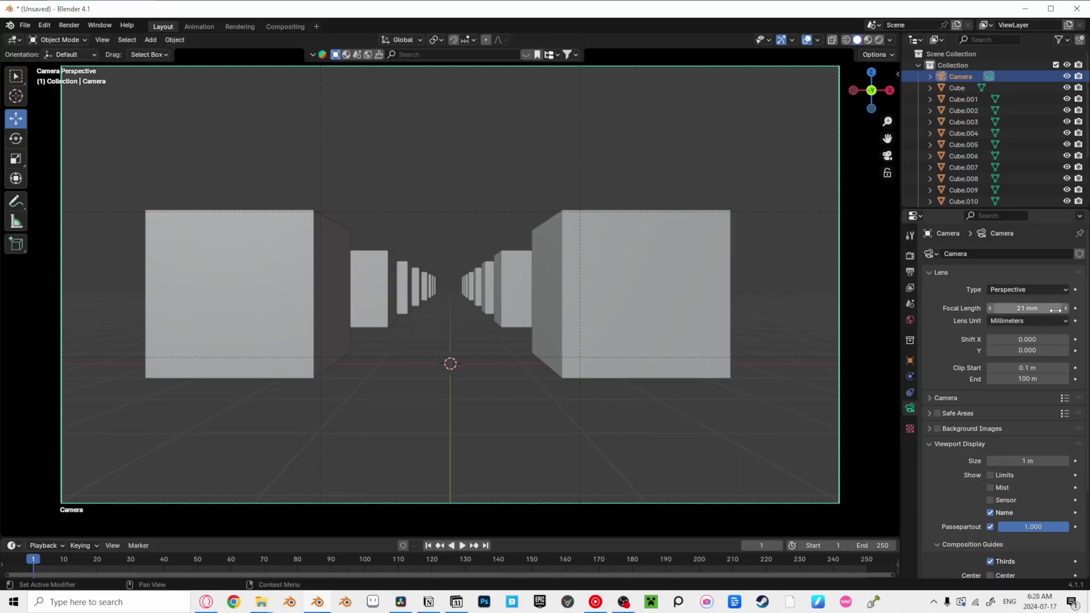
pyautogui.press('space')
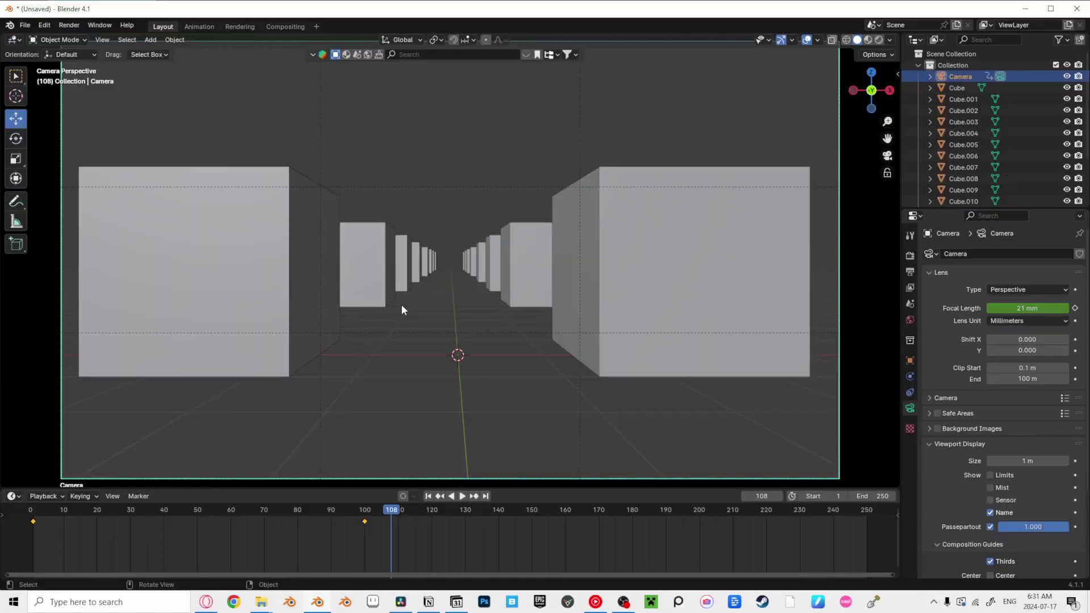
pyautogui.press('KP_7')
pyautogui.press('space')
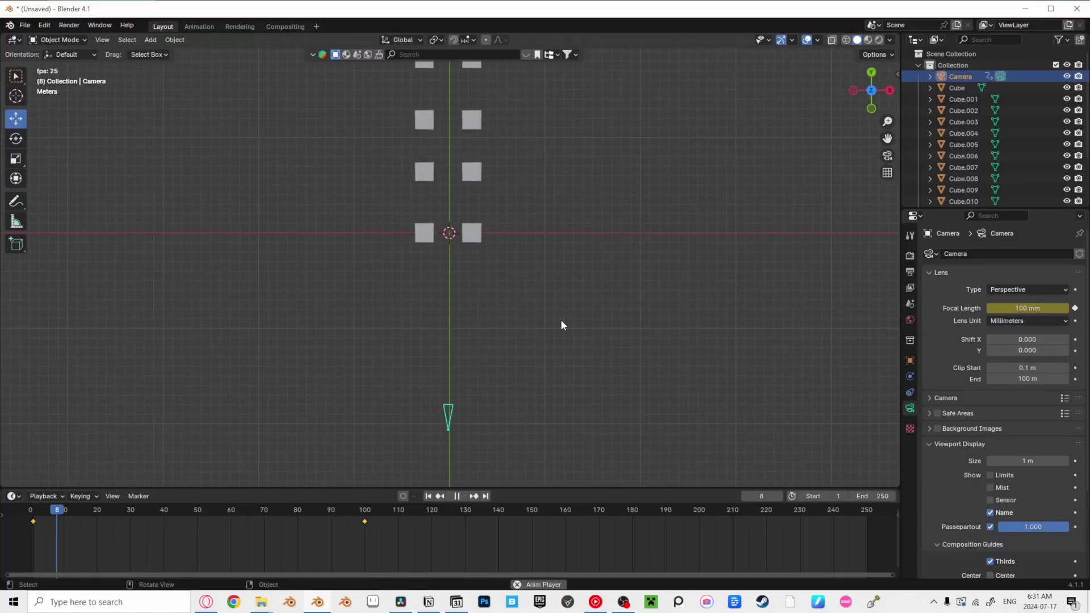
pyautogui.press('KP_0')
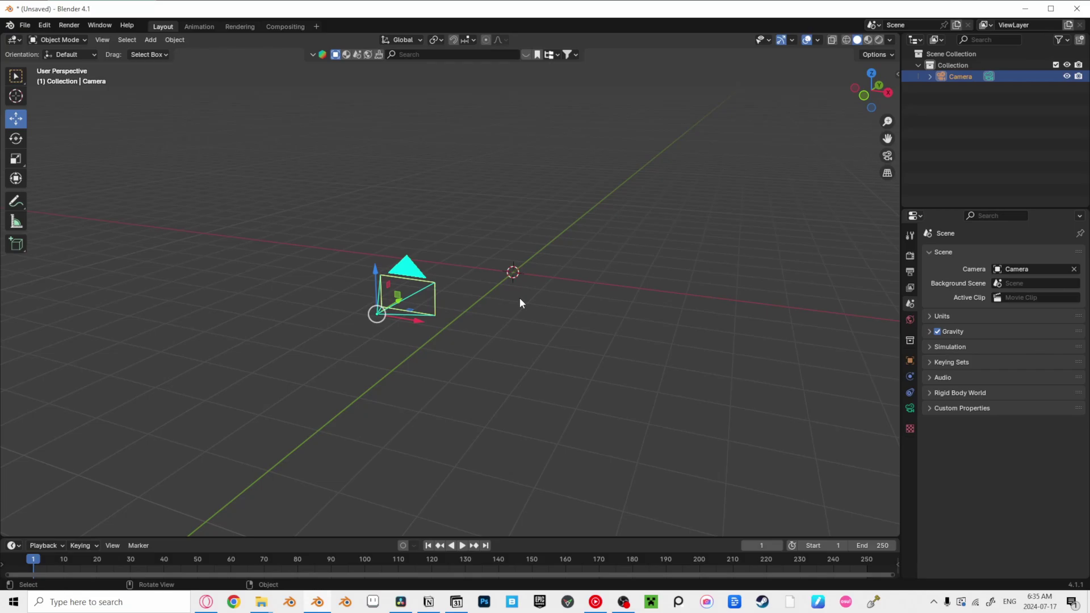
# Position the camera with Walk Navigation and set its focal length to 18 mm
pyautogui.press('KP_0')
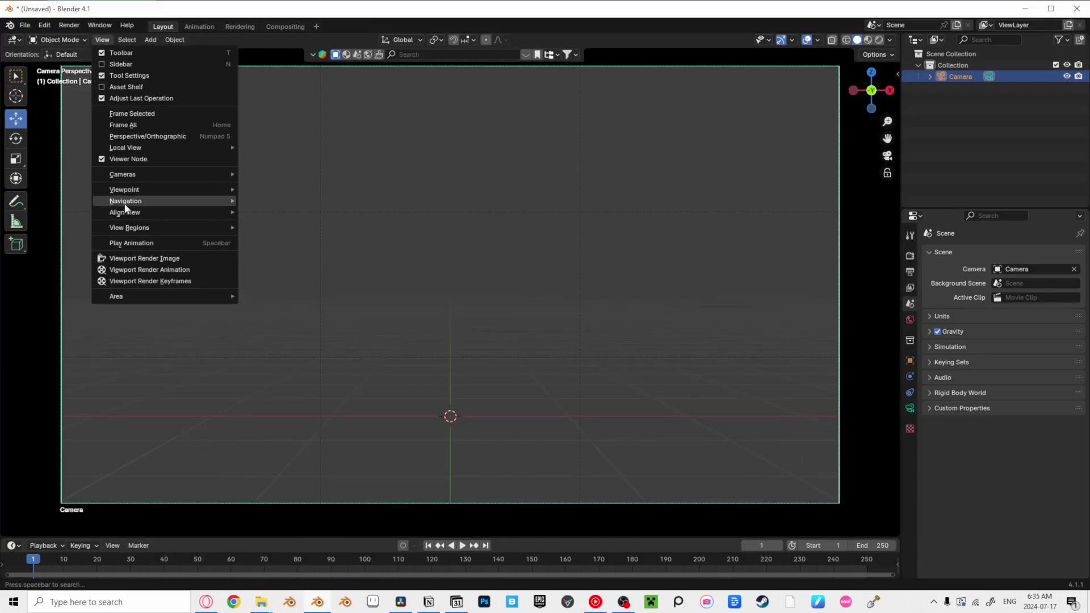
pyautogui.moveTo(159, 200)
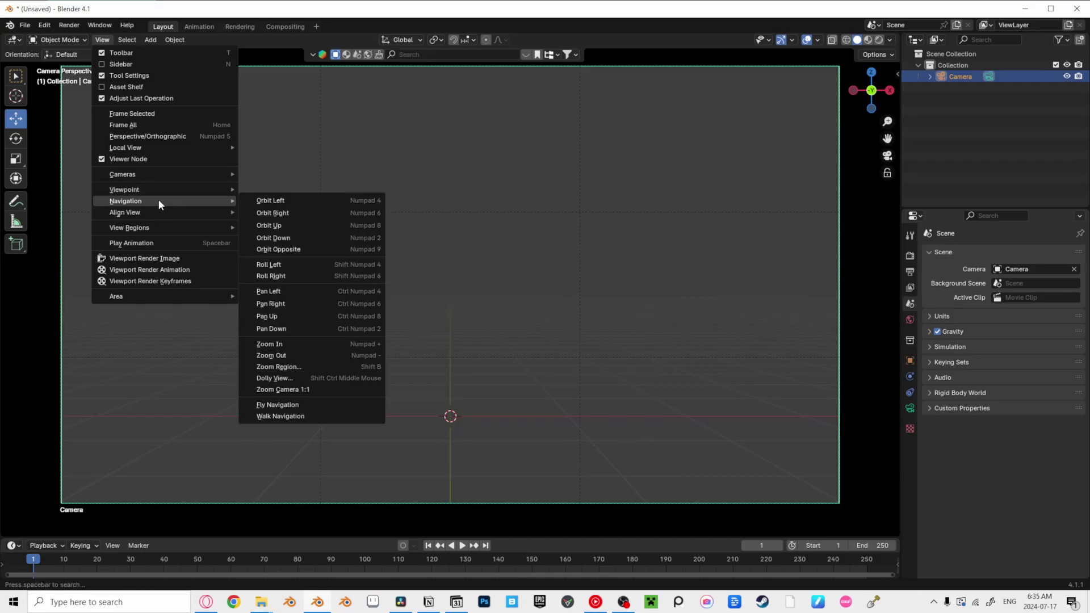
pyautogui.click(278, 417)
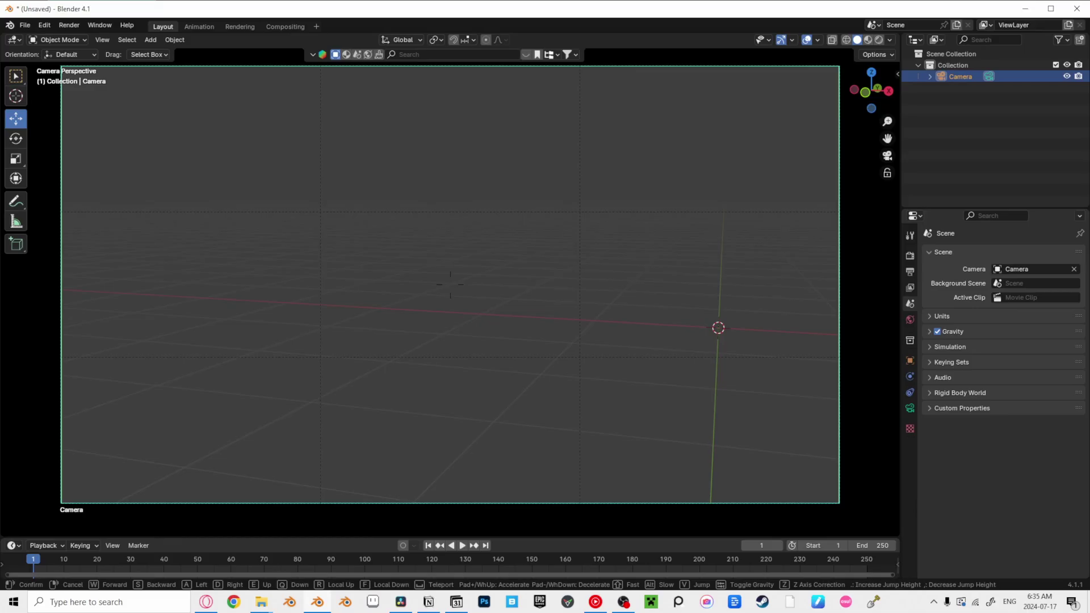
pyautogui.press('Return')
pyautogui.click(1022, 308)
pyautogui.write('1')
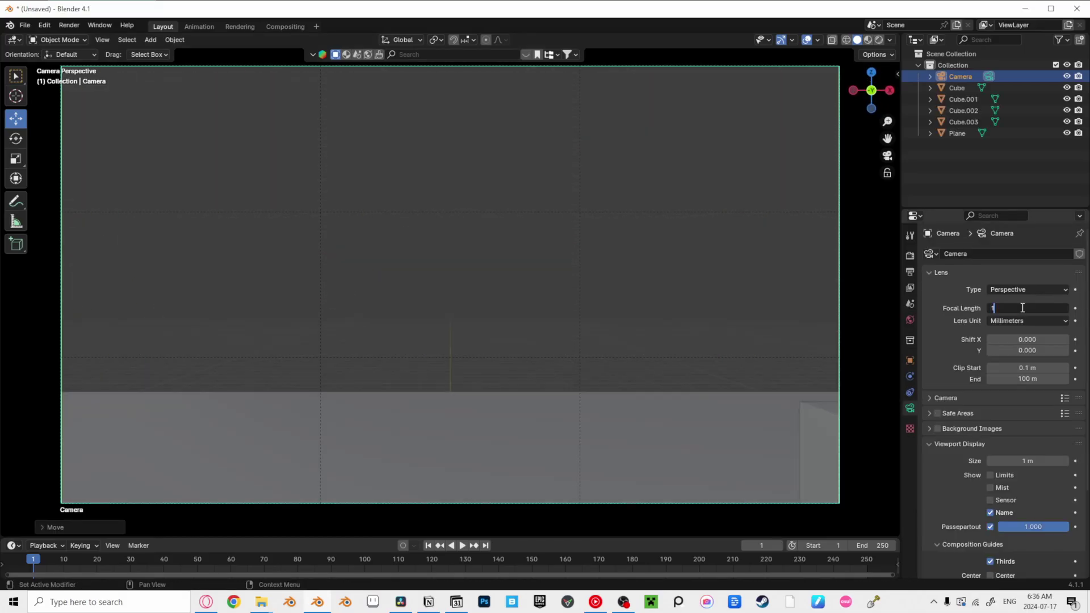
pyautogui.write('8')
pyautogui.press('Return')
# Record a handheld-style walked camera move forward past the cubes while auto-keying
pyautogui.hotkey('shift', '`')
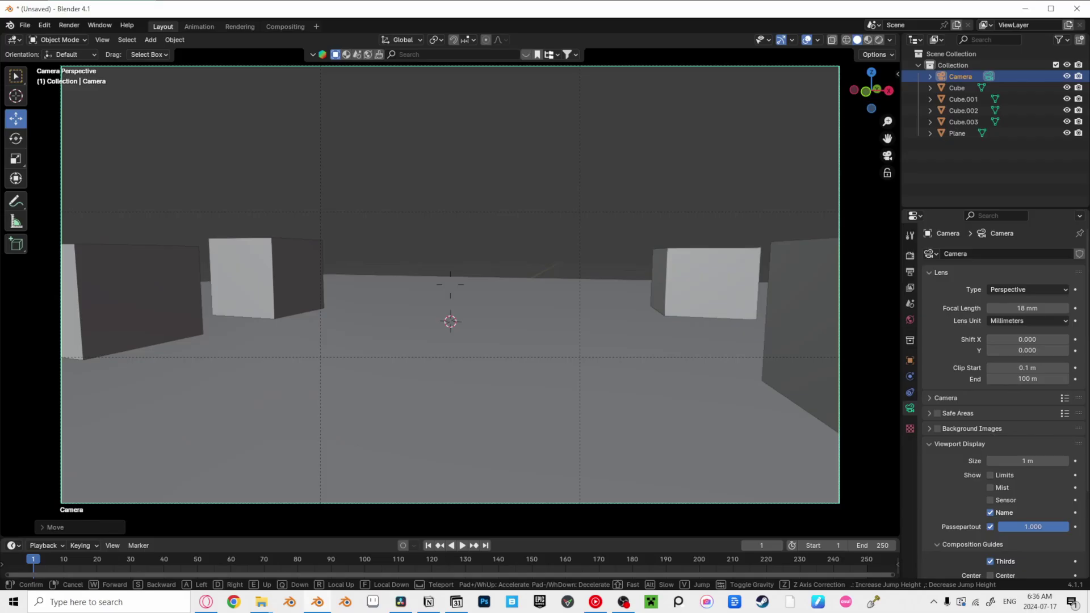
pyautogui.press('Return')
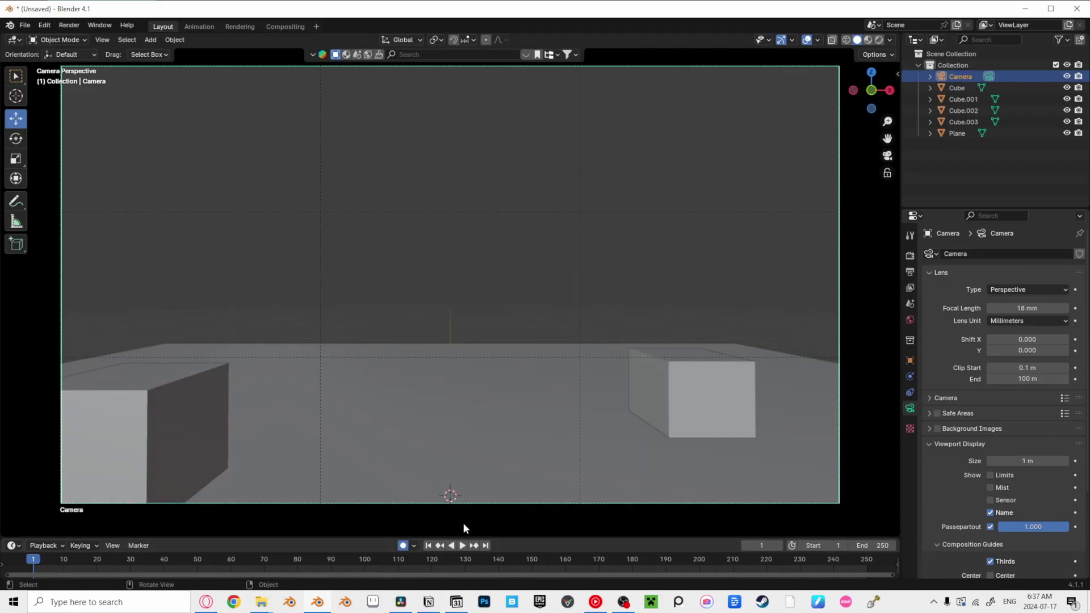
pyautogui.hotkey('shift', '`')
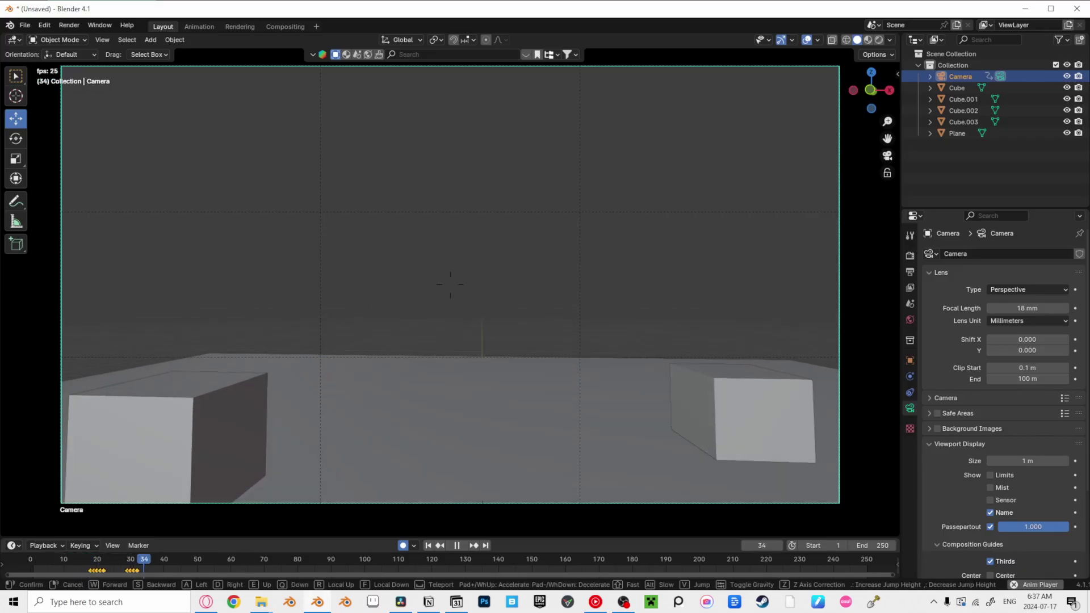
pyautogui.press('w')
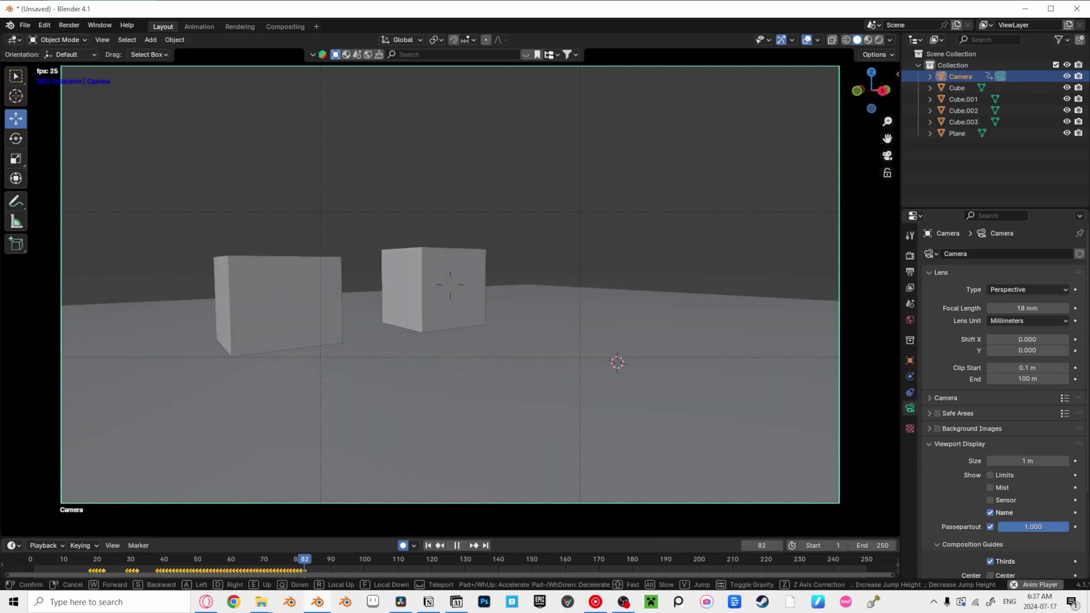
pyautogui.press('w')
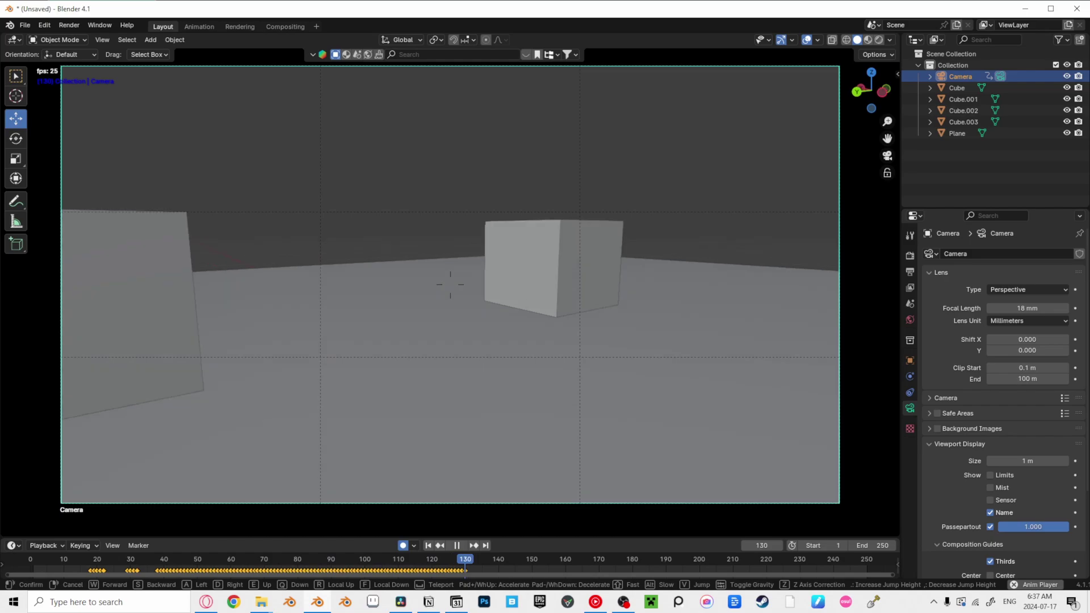
pyautogui.press('w')
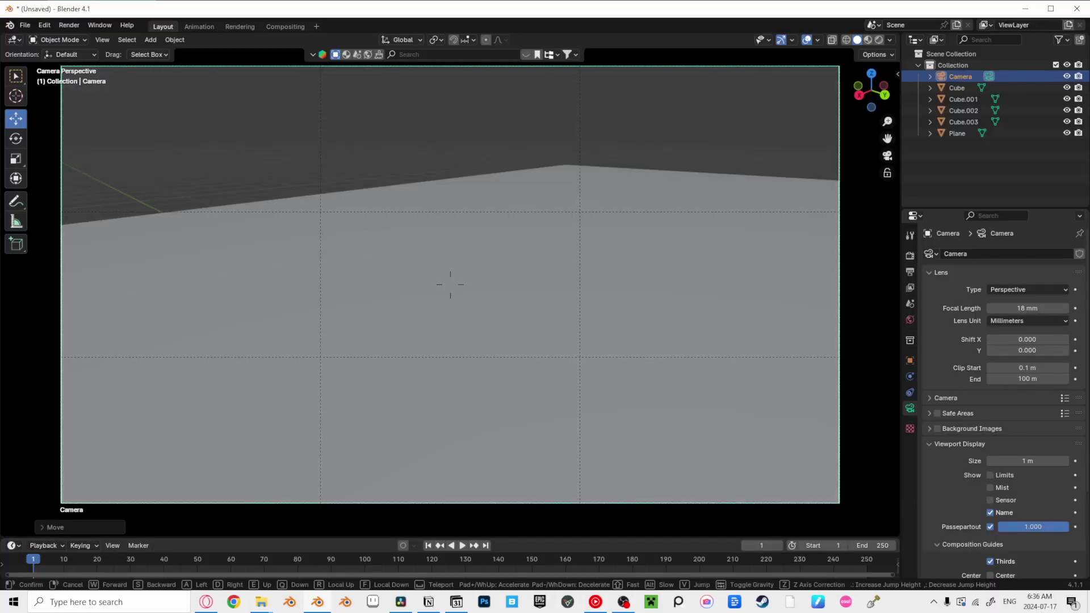
pyautogui.press('w')
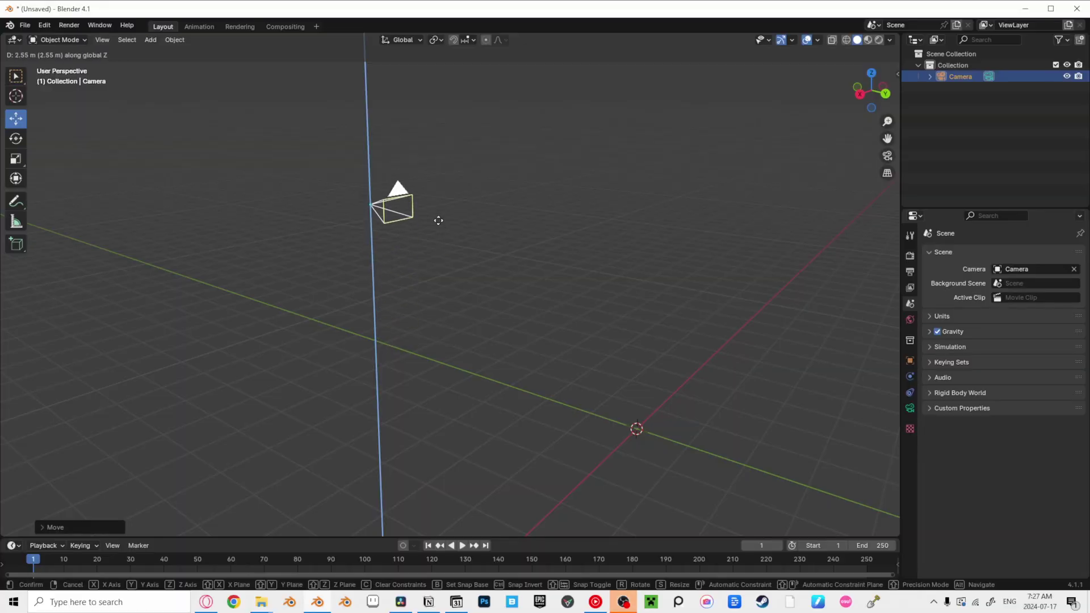
# Raise the camera 2.55 m along Z and give it a Track To constraint
pyautogui.click(436, 246)
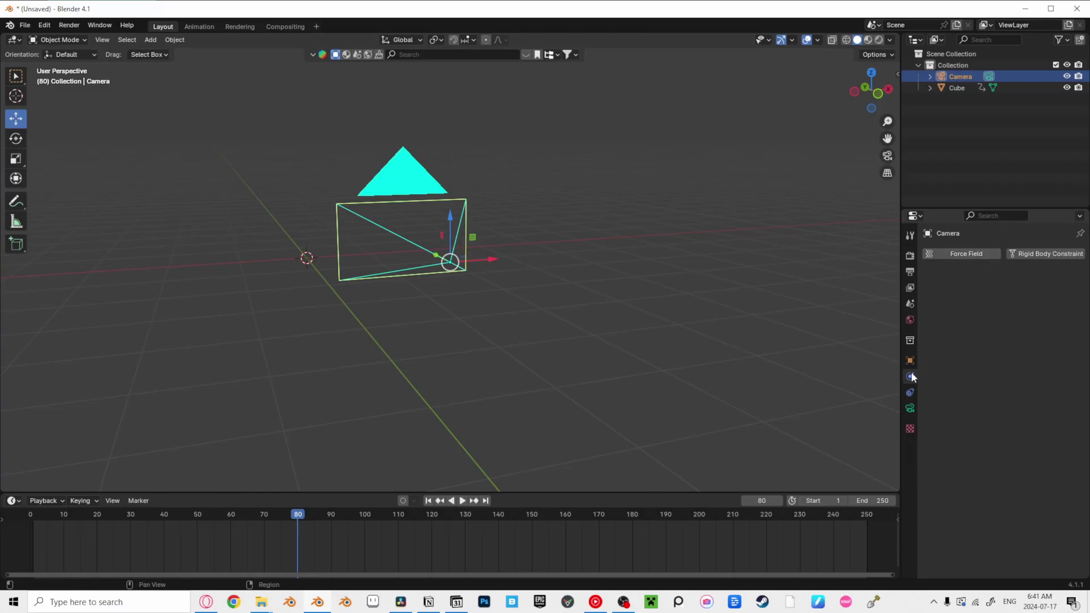
pyautogui.keyDown('shift'); pyautogui.moveTo(584, 314); pyautogui.dragTo(679, 377, button='middle'); pyautogui.keyUp('shift')
pyautogui.click(910, 392)
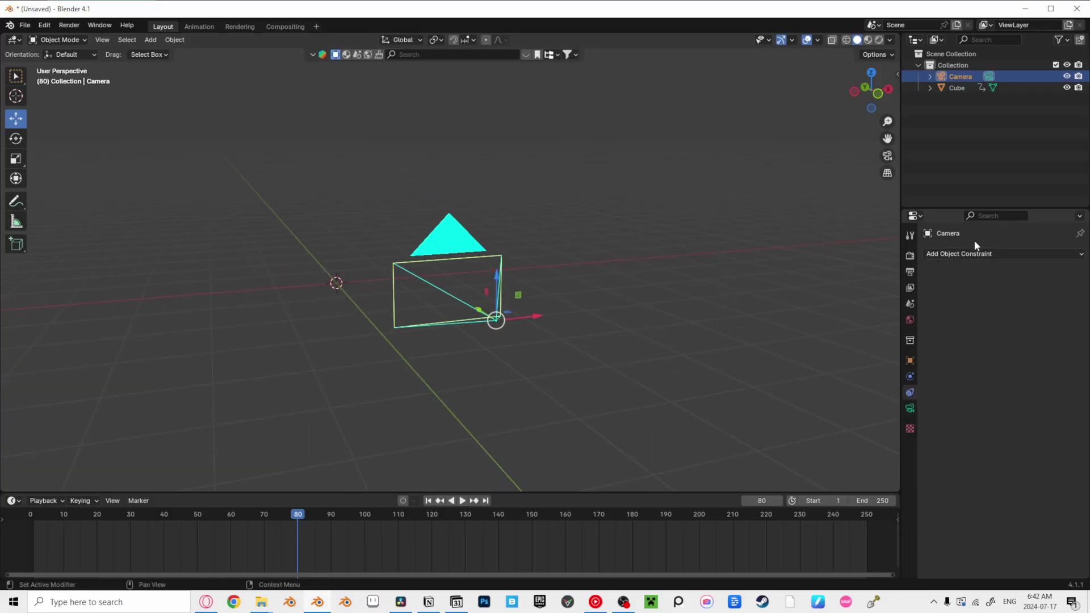
pyautogui.click(974, 254)
pyautogui.click(967, 335)
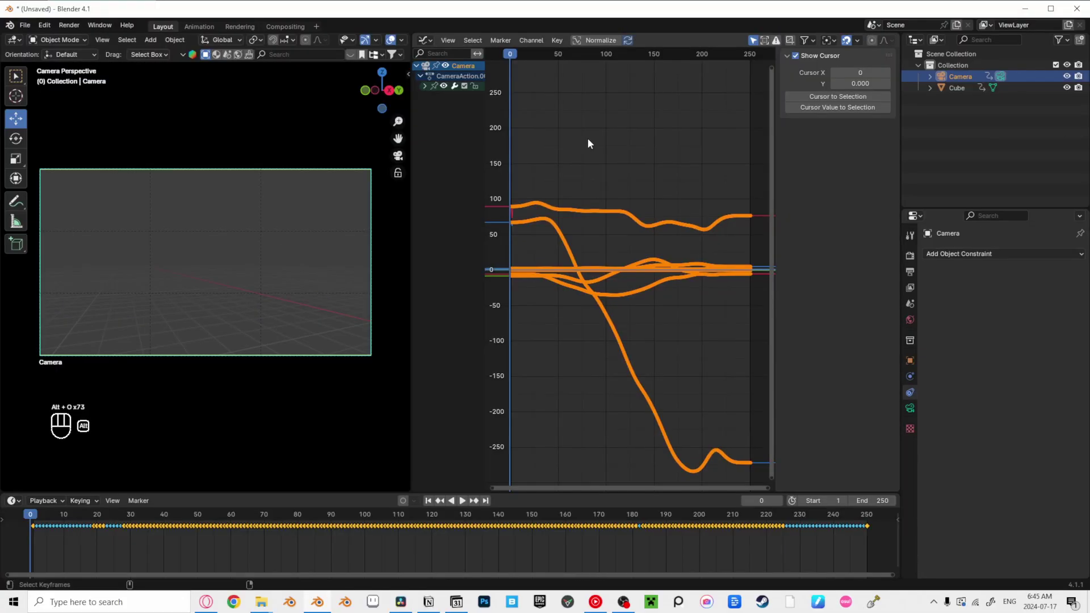
# Smooth the recorded curves once, then select all camera curves and fit their full range in the graph
pyautogui.hotkey('alt', 'o')
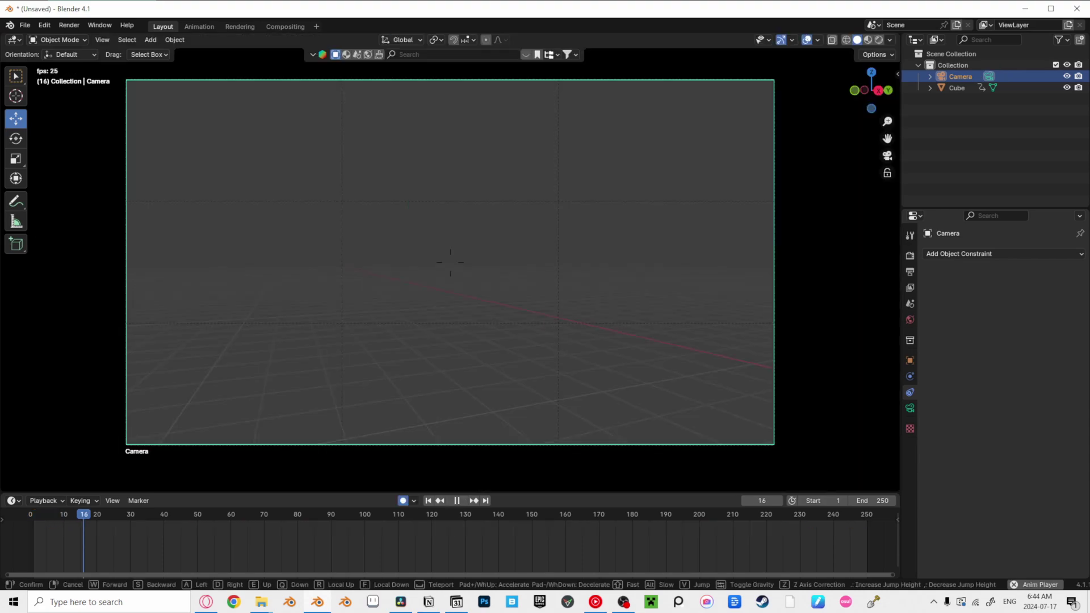
pyautogui.press('w')
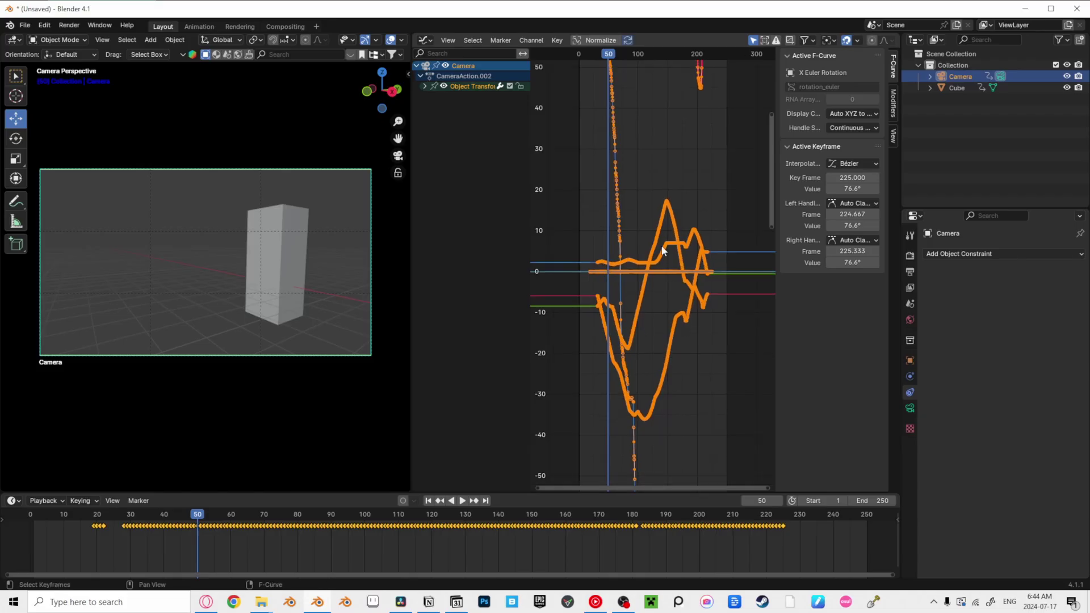
pyautogui.moveTo(530, 228); pyautogui.dragTo(484, 228)
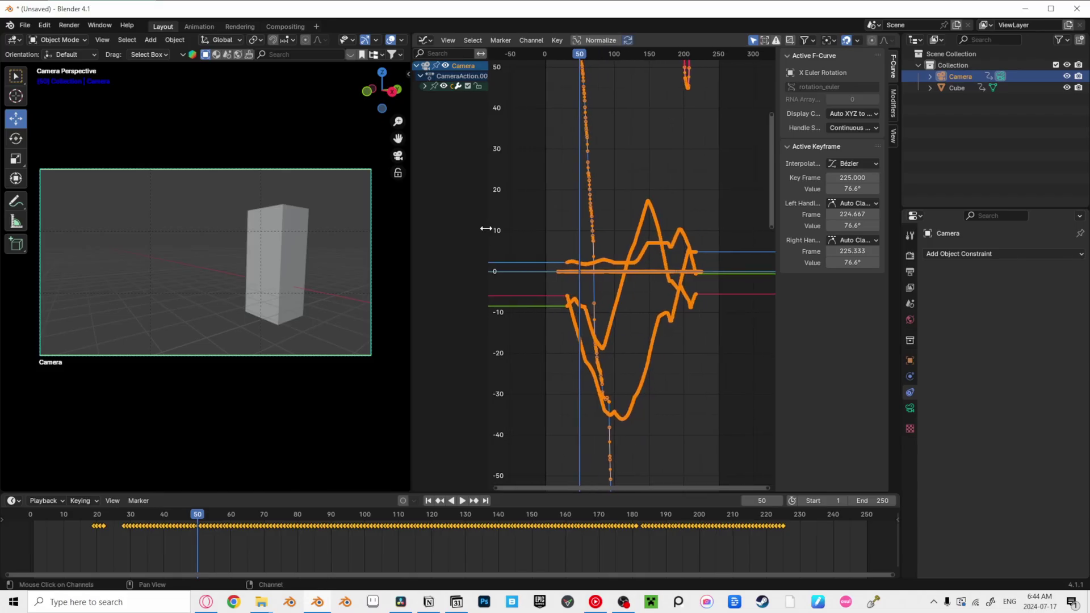
pyautogui.click(542, 206)
pyautogui.press('a')
pyautogui.keyDown('ctrl'); pyautogui.moveTo(662, 192); pyautogui.dragTo(673, 232, button='middle'); pyautogui.keyUp('ctrl')
pyautogui.moveTo(549, 51); pyautogui.dragTo(512, 60)
pyautogui.rightClick(550, 93)
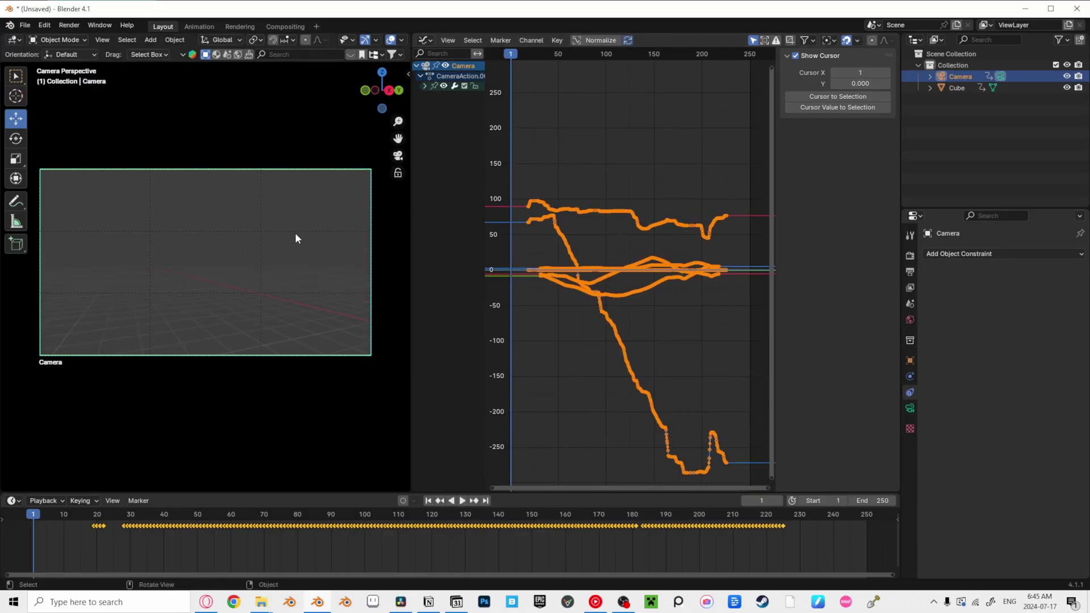
pyautogui.hotkey('shift', 'Right')
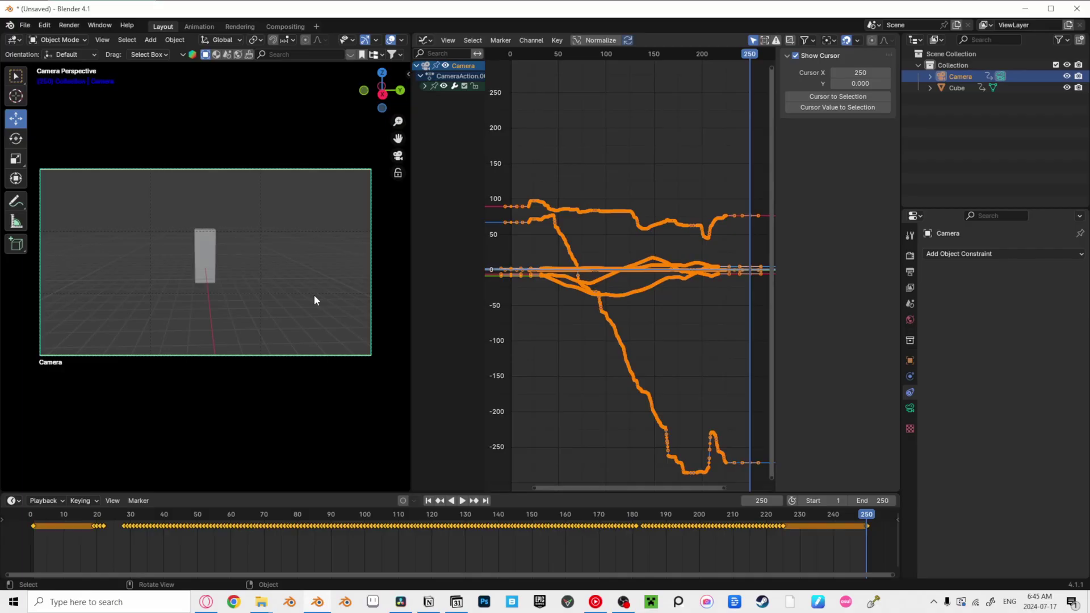
pyautogui.moveTo(537, 55); pyautogui.dragTo(510, 66)
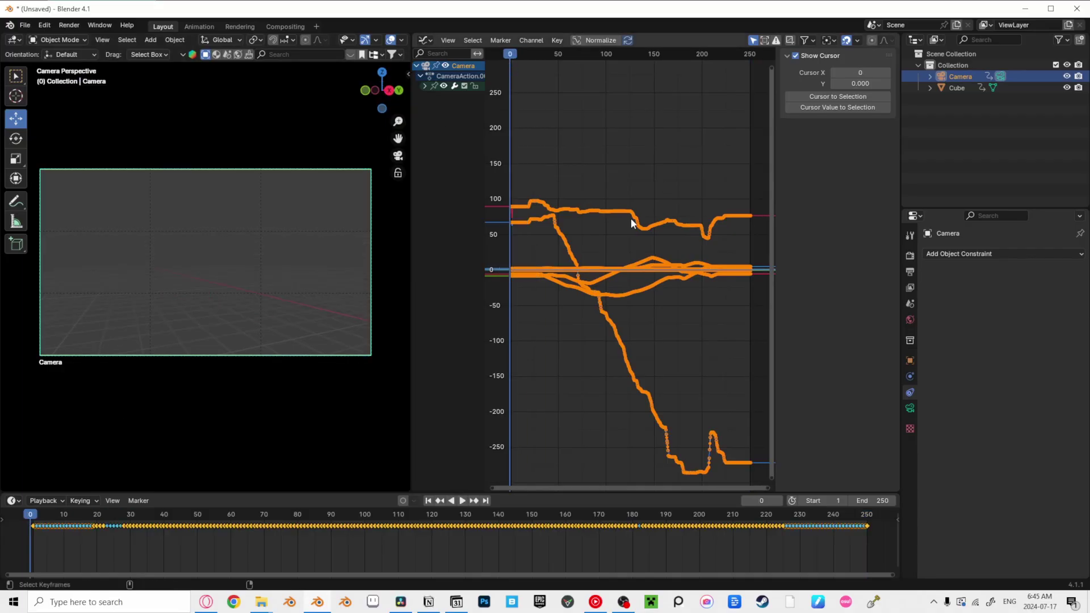
# Smooth all curves with repeated Alt+O passes until the frame-210 spike is gone, then decimate the keyframes
pyautogui.hotkey('alt', 'o')
pyautogui.hotkey('alt', 'o')
pyautogui.hotkey('alt', 'o')
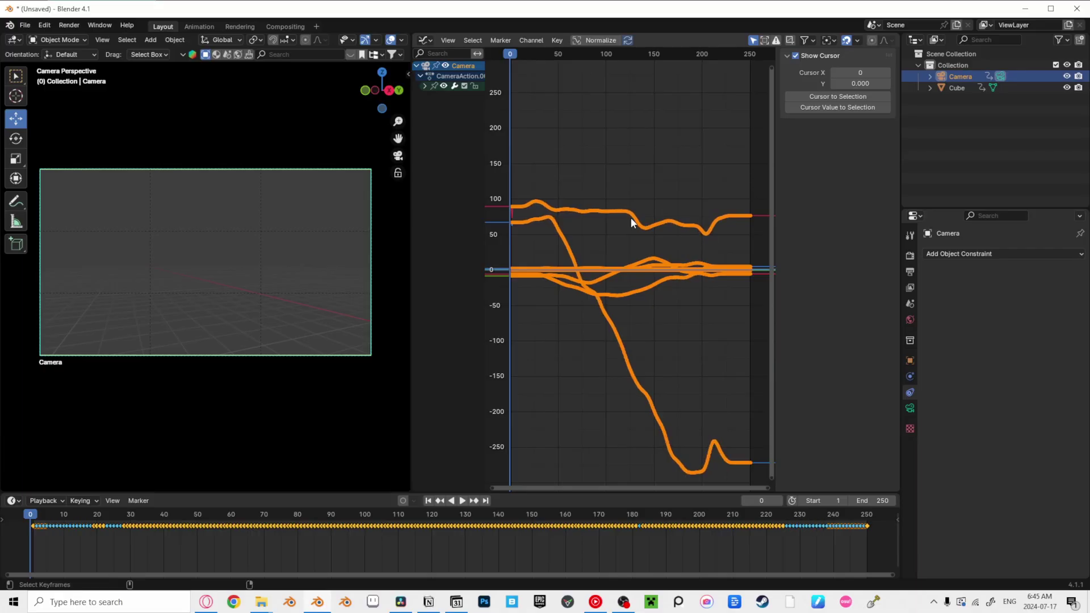
pyautogui.hotkey('alt', 'o')
pyautogui.hotkey('ctrl', 'z')
pyautogui.hotkey('alt', 'o')
pyautogui.hotkey('alt', 'o')
pyautogui.hotkey('alt', 'o')
pyautogui.hotkey('alt', 'o')
pyautogui.hotkey('alt', 'o')
pyautogui.hotkey('alt', 'o')
pyautogui.hotkey('alt', 'o')
pyautogui.hotkey('alt', 'o')
pyautogui.hotkey('alt', 'o')
pyautogui.hotkey('alt', 'o')
pyautogui.hotkey('alt', 'o')
pyautogui.hotkey('alt', 'o')
pyautogui.hotkey('alt', 'o')
pyautogui.hotkey('alt', 'o')
pyautogui.hotkey('alt', 'o')
pyautogui.hotkey('alt', 'o')
pyautogui.hotkey('alt', 'o')
pyautogui.hotkey('alt', 'o')
pyautogui.hotkey('alt', 'o')
pyautogui.hotkey('alt', 'o')
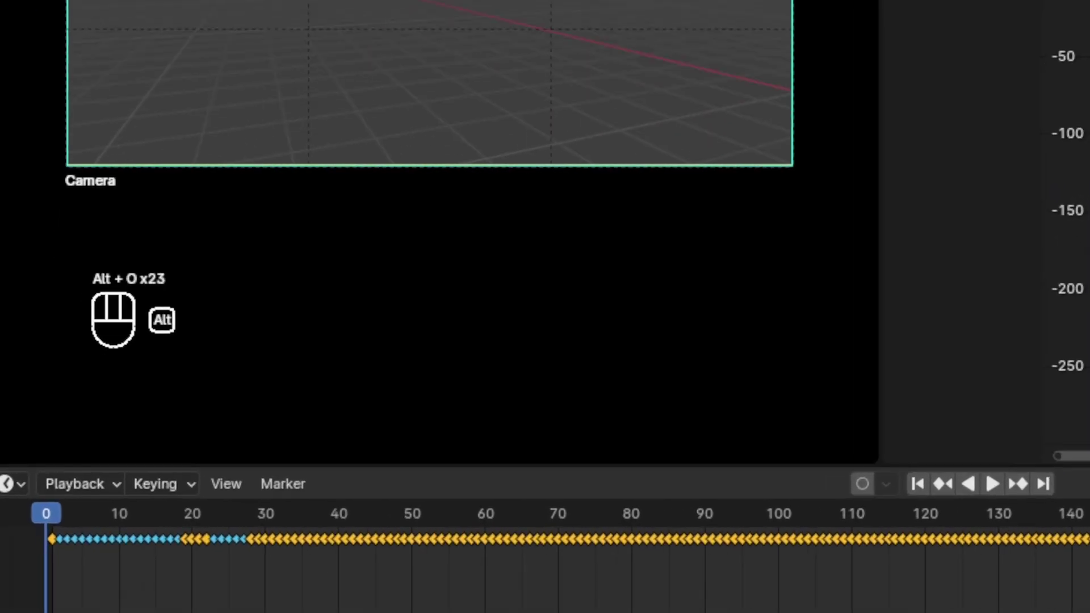
pyautogui.hotkey('alt', 'o')
pyautogui.hotkey('alt', 'o')
pyautogui.hotkey('alt', 'o')
pyautogui.hotkey('alt', 'o')
pyautogui.hotkey('alt', 'o')
pyautogui.hotkey('alt', 'o')
pyautogui.hotkey('alt', 'o')
pyautogui.hotkey('alt', 'o')
pyautogui.hotkey('alt', 'o')
pyautogui.hotkey('alt', 'o')
pyautogui.hotkey('alt', 'o')
pyautogui.hotkey('alt', 'o')
pyautogui.hotkey('alt', 'o')
pyautogui.hotkey('alt', 'o')
pyautogui.hotkey('alt', 'o')
pyautogui.hotkey('alt', 'o')
pyautogui.hotkey('alt', 'o')
pyautogui.hotkey('alt', 'o')
pyautogui.hotkey('alt', 'o')
pyautogui.hotkey('alt', 'o')
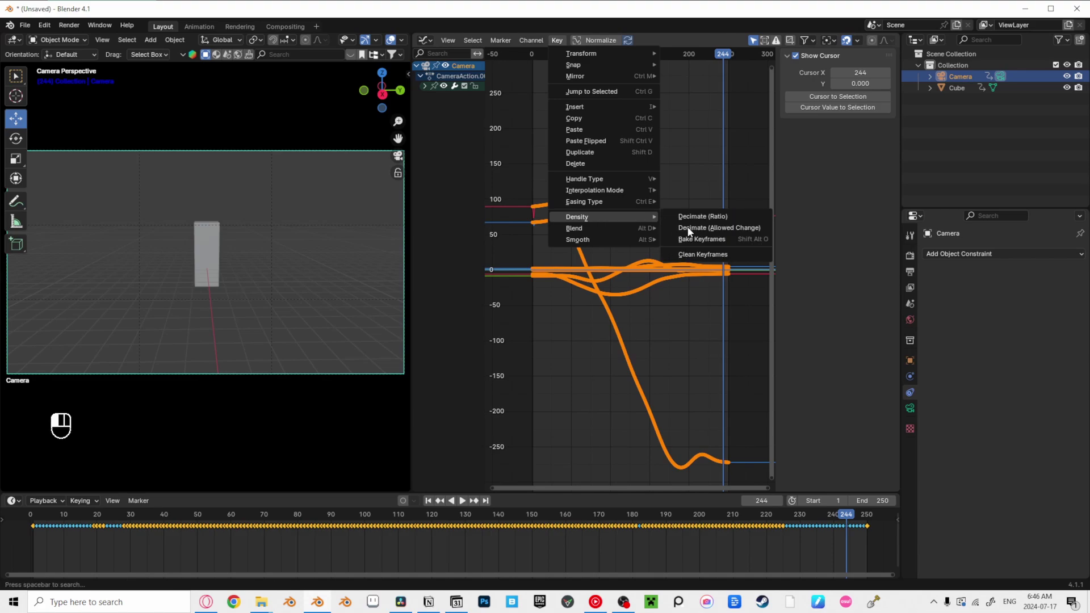
pyautogui.click(716, 222)
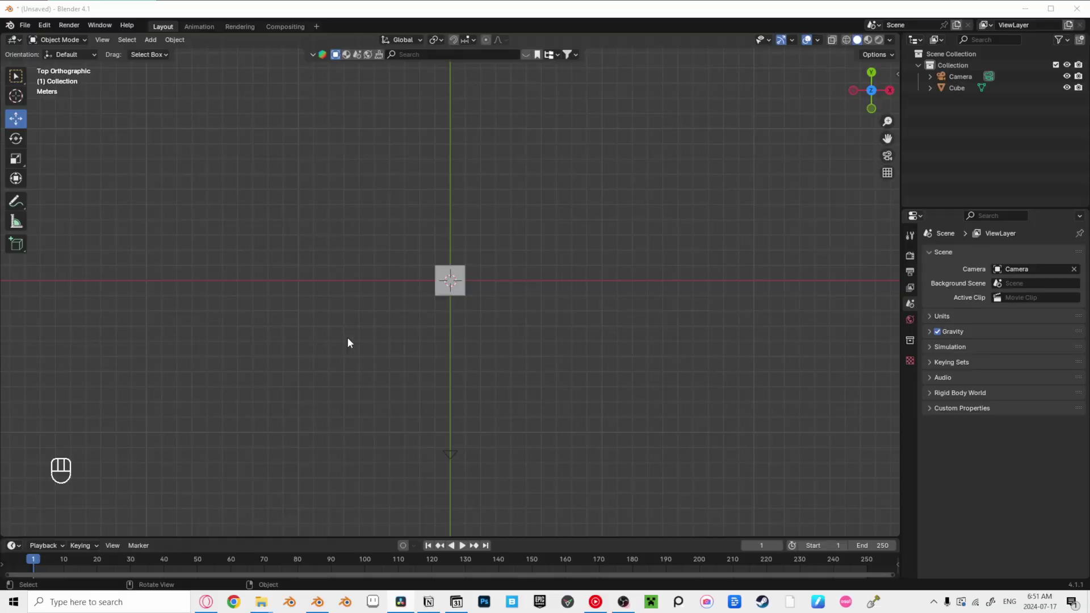
# Switch to top view over the cube and bring up the Add menu to add a Curve > Path
pyautogui.moveTo(348, 343); pyautogui.dragTo(445, 329, button='middle')
pyautogui.press('KP_7')
pyautogui.hotkey('shift', 'a')
pyautogui.moveTo(444, 326)
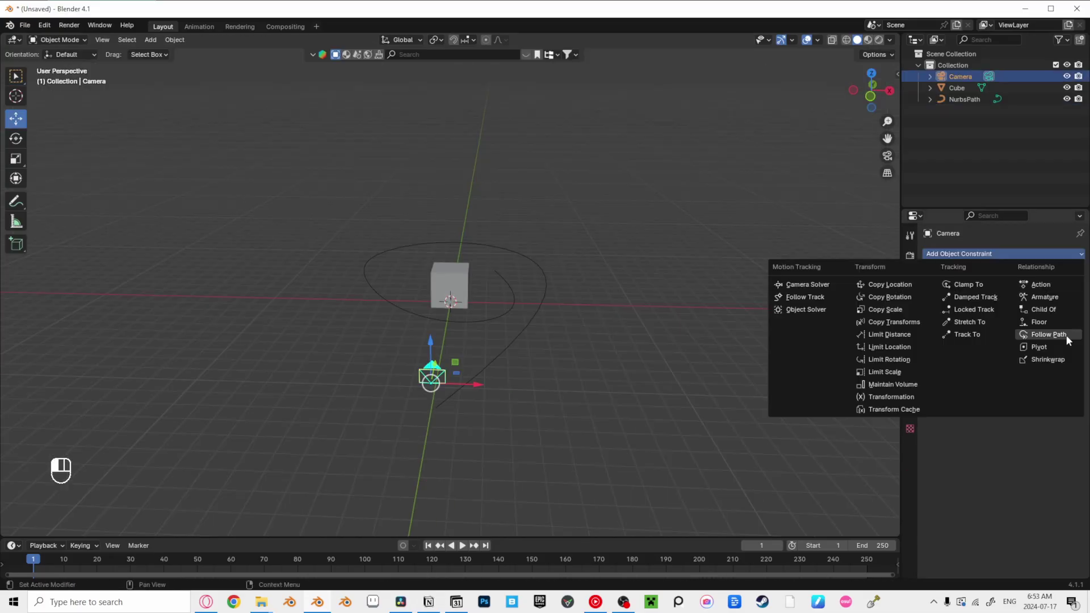
# Make the camera follow NurbsPath with a Follow Path constraint and keyframe its path Offset
pyautogui.click(1066, 335)
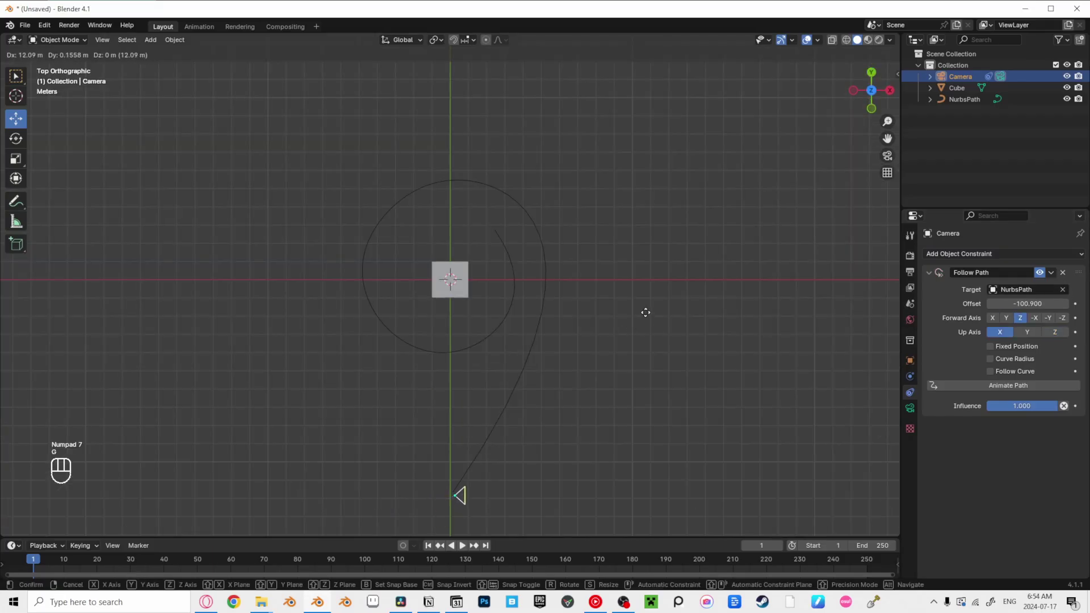
pyautogui.click(645, 310)
pyautogui.moveTo(604, 336); pyautogui.dragTo(529, 96, button='middle')
pyautogui.press('KP_7')
pyautogui.press('space')
pyautogui.press('space')
pyautogui.hotkey('shift', 'Left')
pyautogui.moveTo(1028, 304); pyautogui.dragTo(1044, 304)
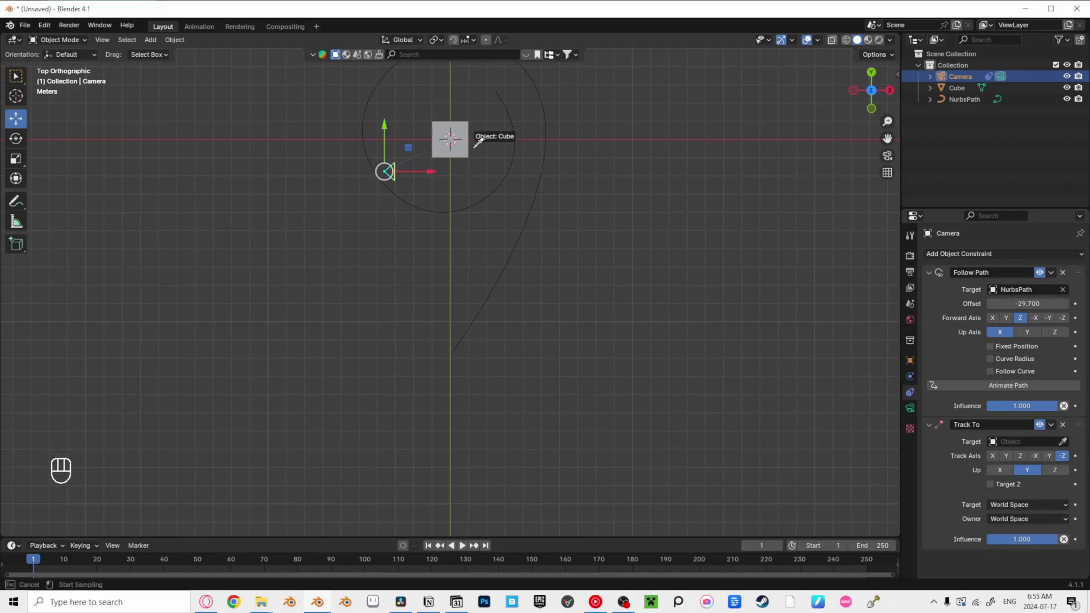
# Aim the camera at the Cube with a Track To constraint, then open Forest_Road.blend
pyautogui.click(478, 142)
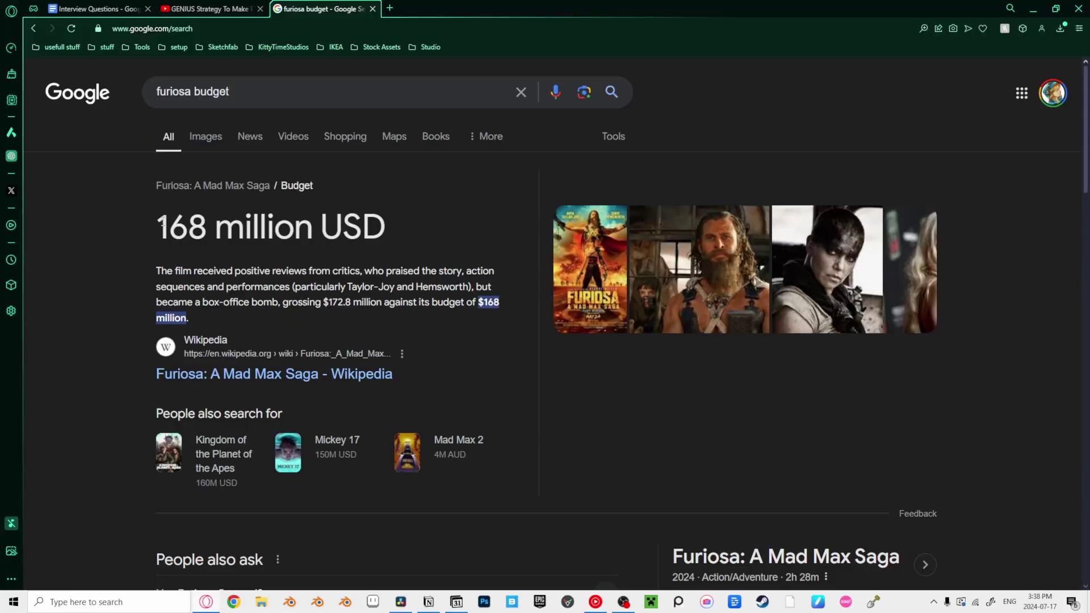
pyautogui.moveTo(158, 226); pyautogui.dragTo(357, 225)
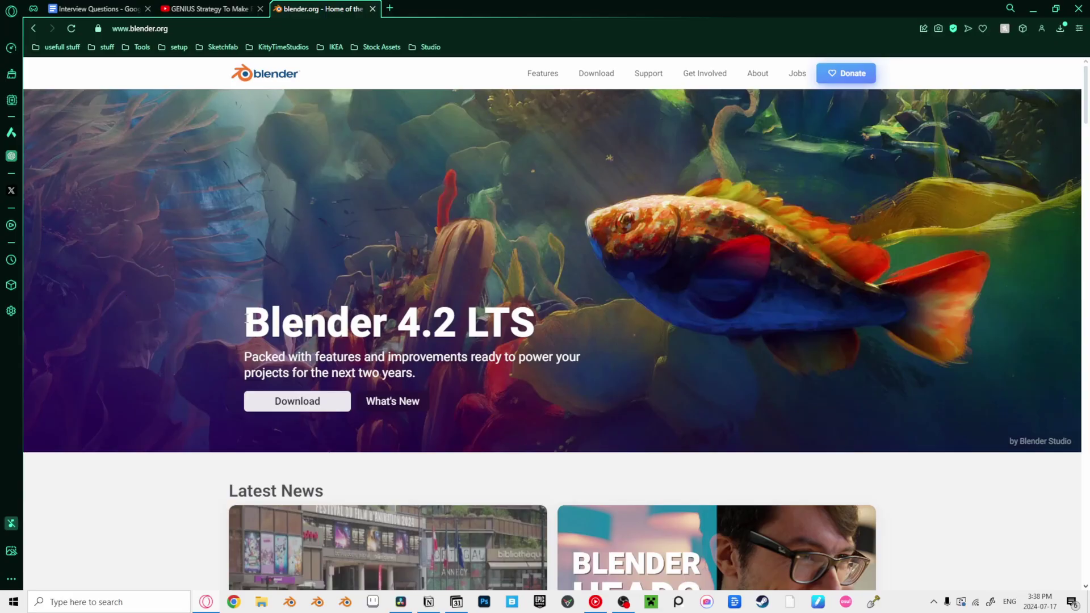
pyautogui.moveTo(246, 317); pyautogui.dragTo(600, 311)
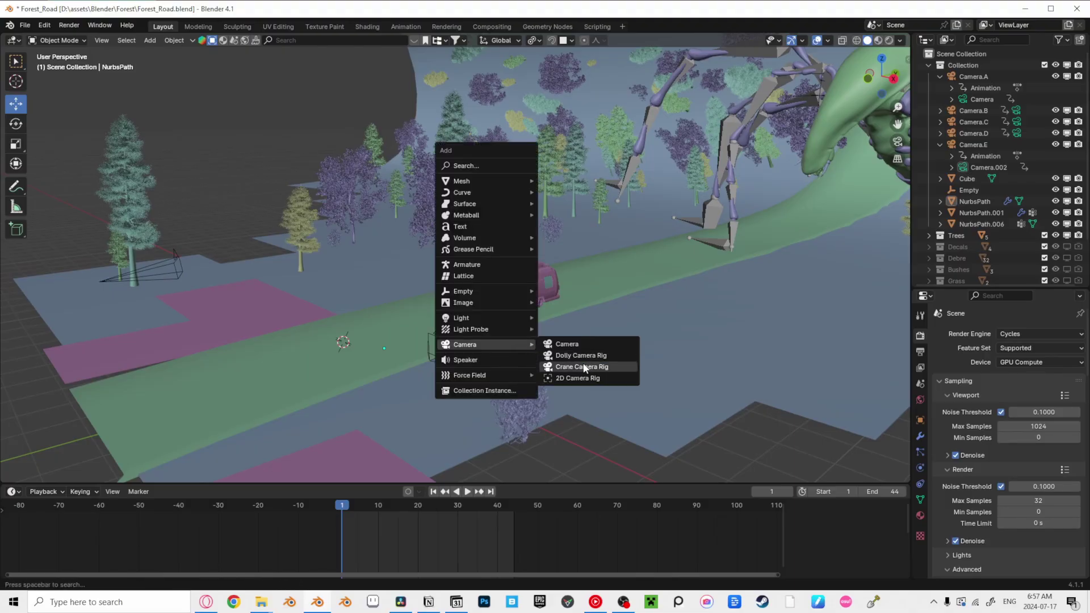
# Add a Crane Camera Rig by the van, confirm the Add Camera Rigs add-on, and view through the camera
pyautogui.click(585, 368)
pyautogui.moveTo(430, 307); pyautogui.dragTo(341, 318, button='middle')
pyautogui.click(43, 25)
pyautogui.click(60, 172)
pyautogui.scroll(-10, 116, 97)
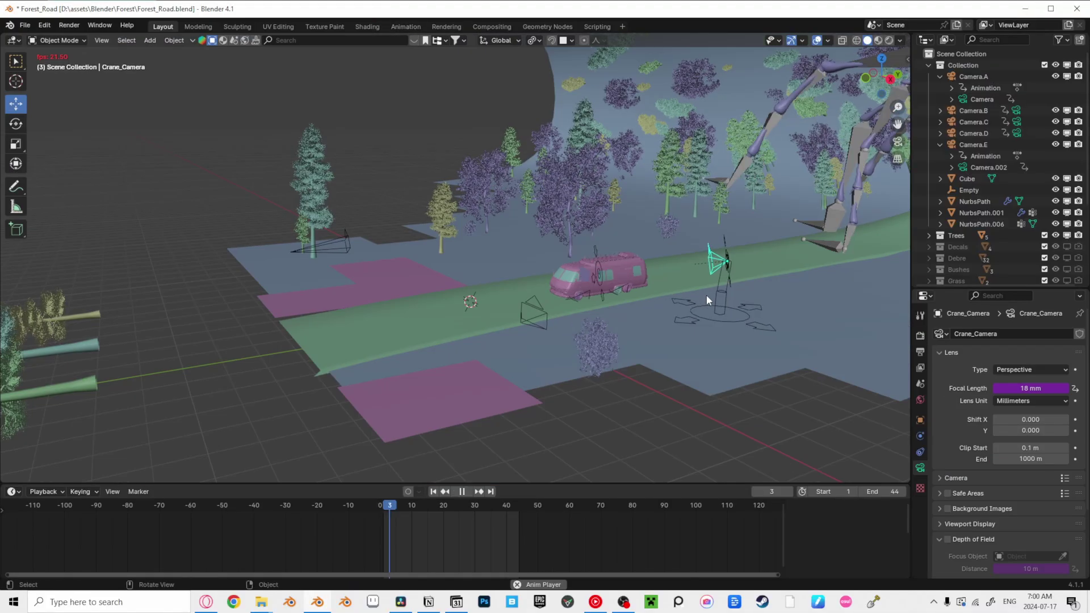
pyautogui.moveTo(703, 291); pyautogui.dragTo(553, 267, button='middle')
pyautogui.press('KP_0')
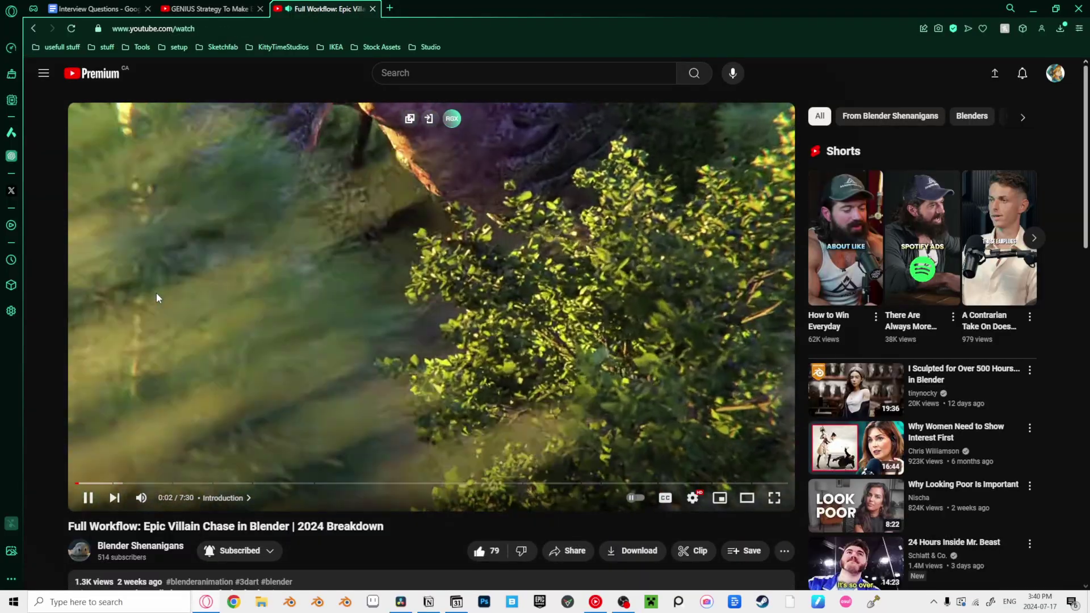
# Enlarge the Epic Villain Chase breakdown video to fill the browser window
pyautogui.doubleClick(157, 294)
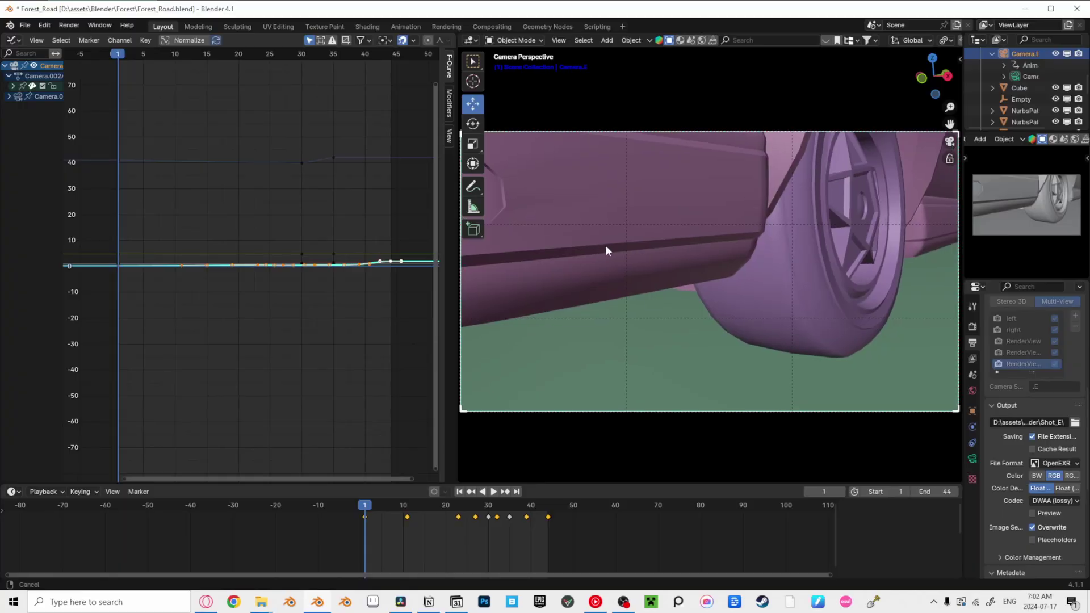
# Show all of Camera.E's animation curves in the Graph Editor and select X Euler Rotation
pyautogui.scroll(-2, 349, 290)
pyautogui.press('n')
pyautogui.press('n')
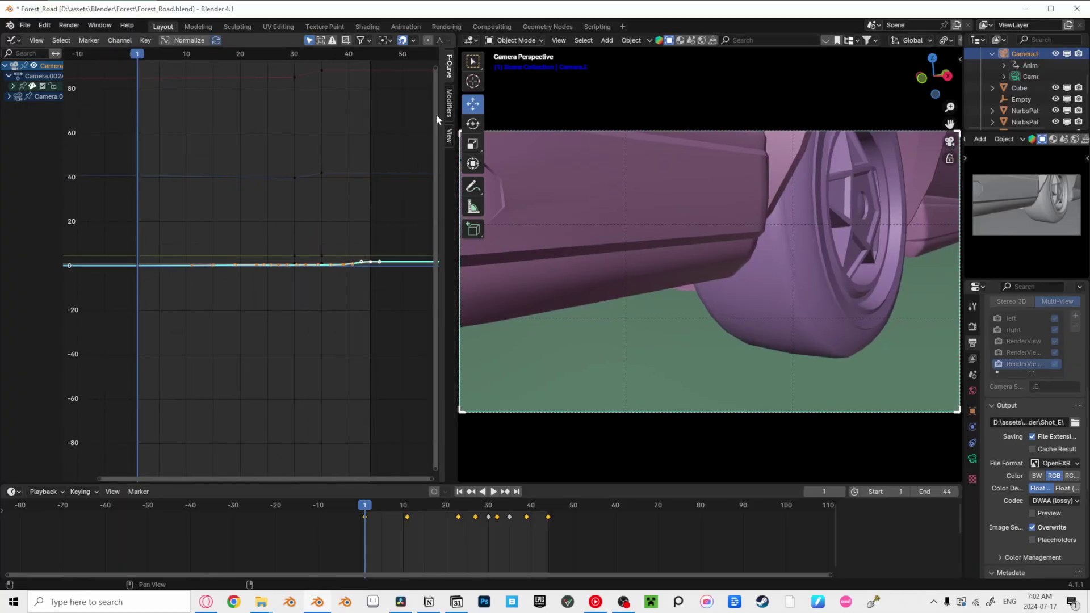
pyautogui.keyDown('ctrl'); pyautogui.moveTo(369, 175); pyautogui.dragTo(246, 210, button='middle'); pyautogui.keyUp('ctrl')
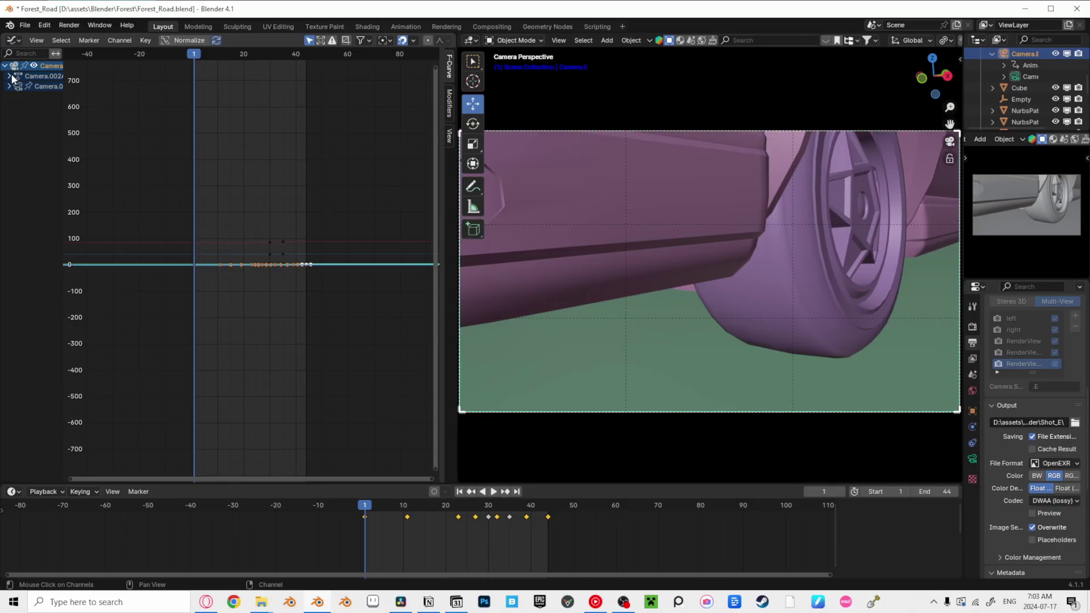
pyautogui.moveTo(63, 89); pyautogui.dragTo(151, 76)
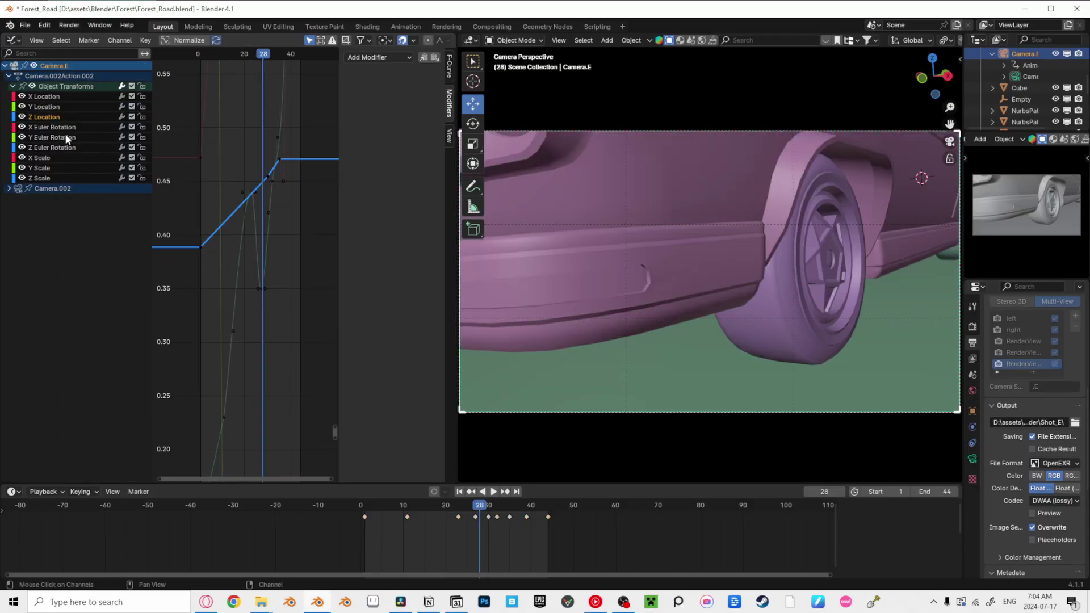
pyautogui.click(66, 126)
pyautogui.keyDown('ctrl'); pyautogui.moveTo(304, 164); pyautogui.dragTo(292, 234, button='middle'); pyautogui.keyUp('ctrl')
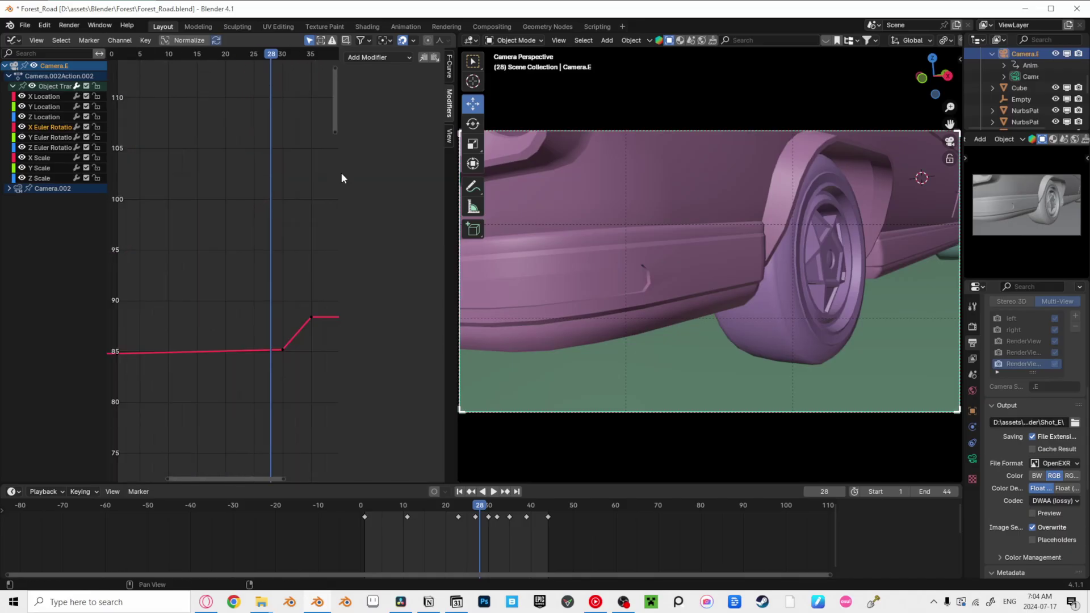
pyautogui.moveTo(338, 170); pyautogui.dragTo(379, 170)
pyautogui.keyDown('ctrl'); pyautogui.moveTo(287, 168); pyautogui.dragTo(268, 187, button='middle'); pyautogui.keyUp('ctrl')
# Give X Euler Rotation a Noise modifier with scale 5.600 and strength 0.030, then repeat on another rotation curve
pyautogui.click(398, 57)
pyautogui.click(427, 121)
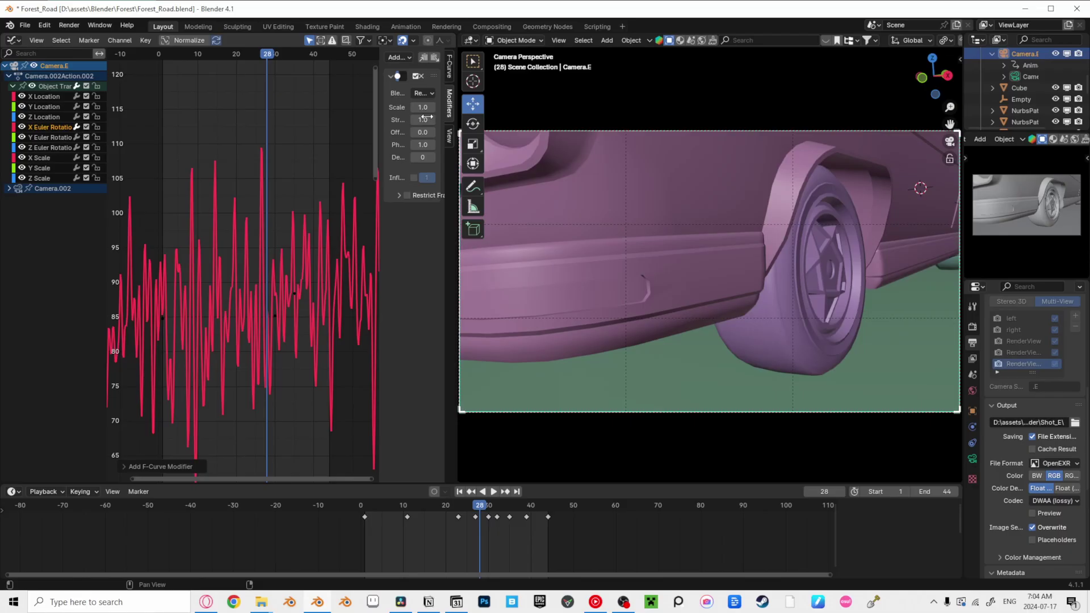
pyautogui.moveTo(458, 227); pyautogui.dragTo(555, 227)
pyautogui.moveTo(497, 107); pyautogui.dragTo(522, 107)
pyautogui.keyDown('ctrl'); pyautogui.moveTo(334, 166); pyautogui.dragTo(335, 239, button='middle'); pyautogui.keyUp('ctrl')
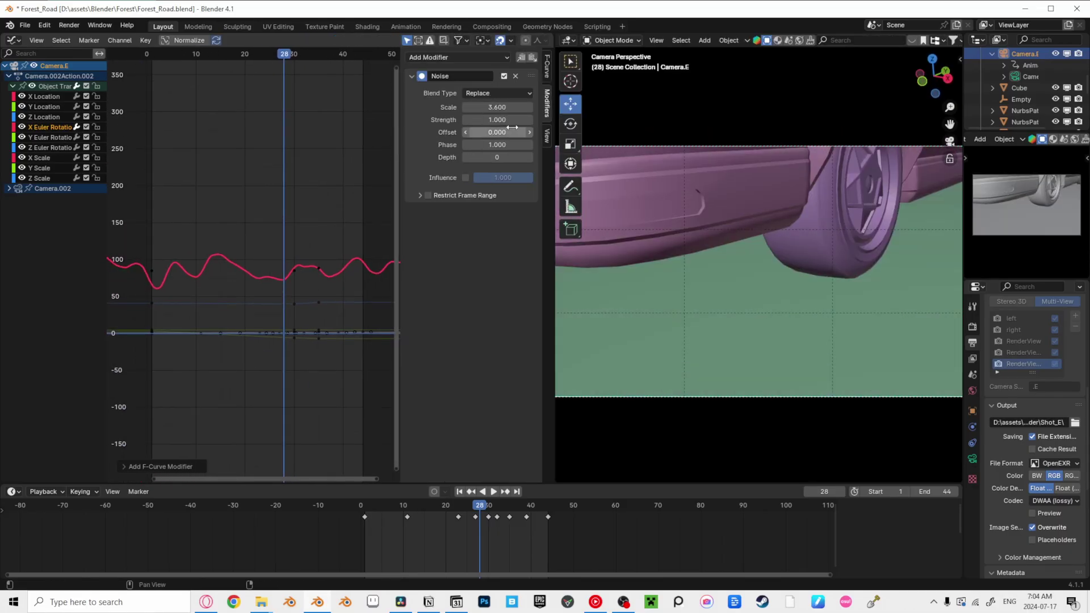
pyautogui.moveTo(488, 107); pyautogui.dragTo(511, 107)
pyautogui.click(504, 120)
pyautogui.press('Return')
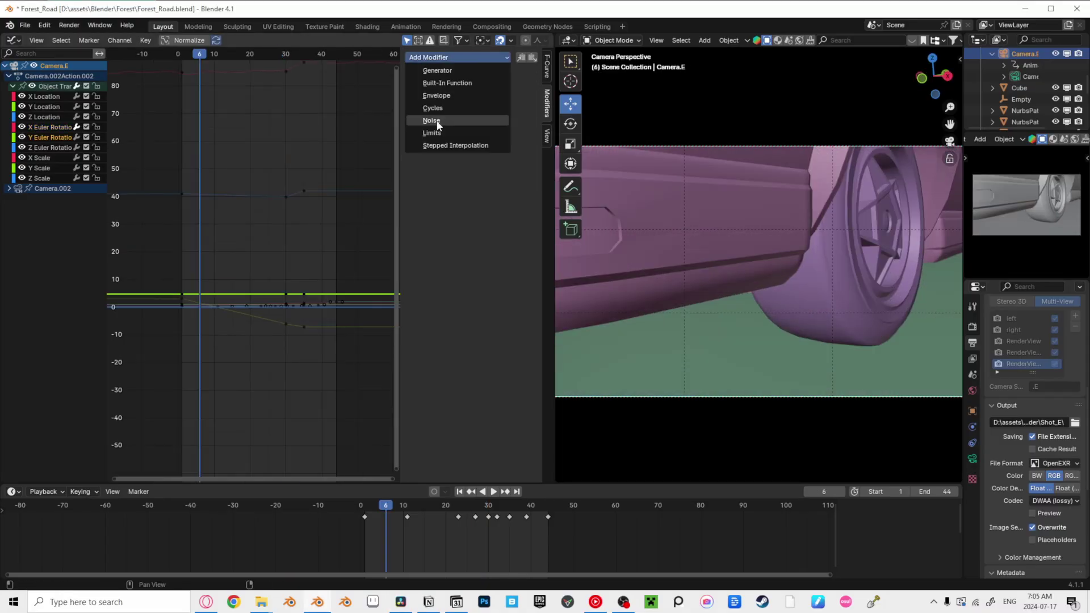
pyautogui.click(433, 131)
pyautogui.hotkey('ctrl', 'z')
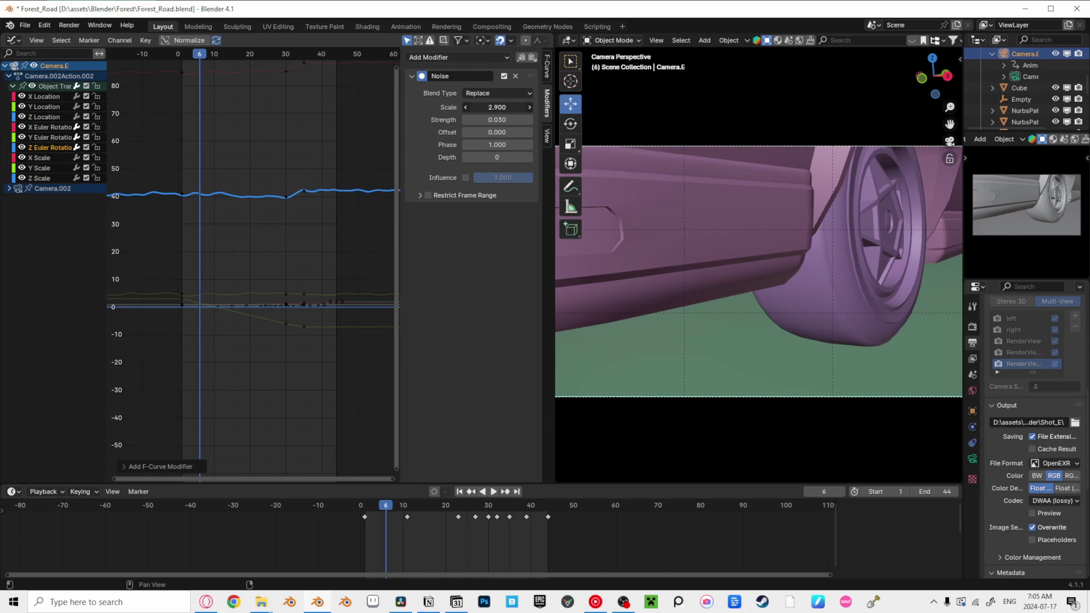